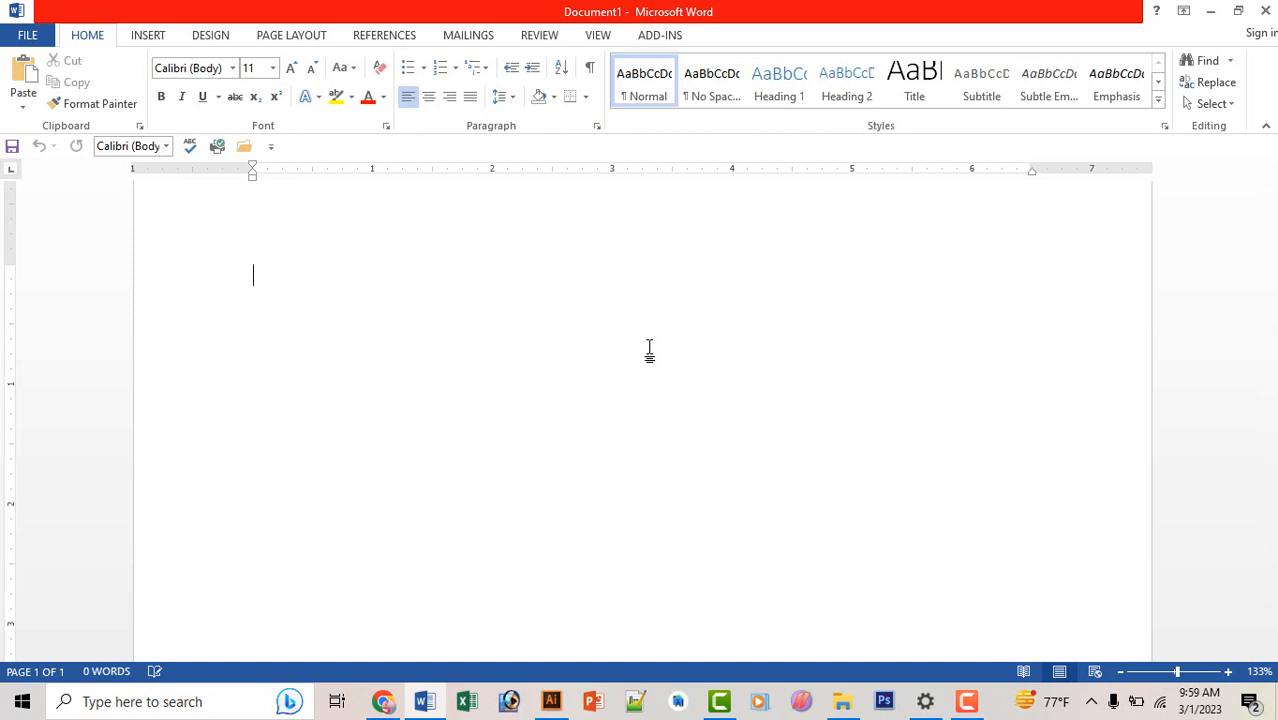
- Generate sample paragraphs with =rand() and insert an empty paragraph after the first one
{"action": "type", "text": "="}
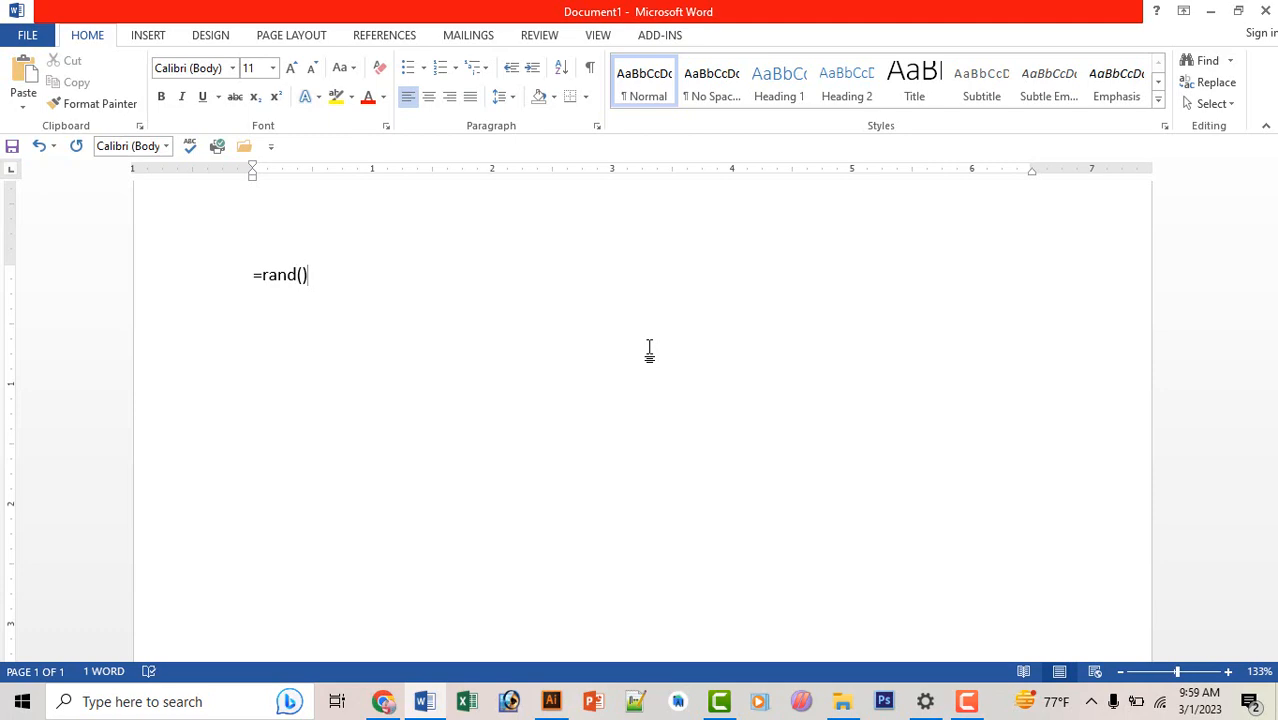
{"action": "type", "text": "rand()"}
{"action": "key", "text": "Return"}
{"action": "scroll", "coordinate": [528, 322], "scroll_direction": "up", "scroll_amount": 3}
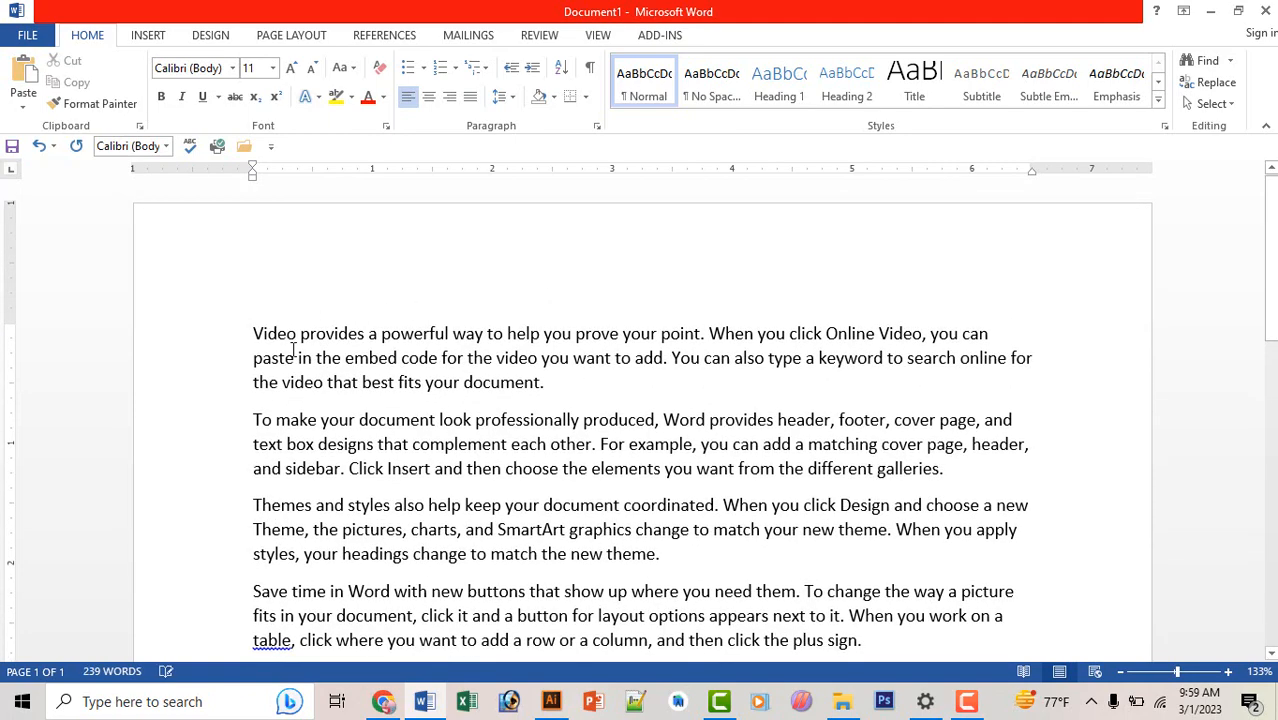
{"action": "key", "text": "Return"}
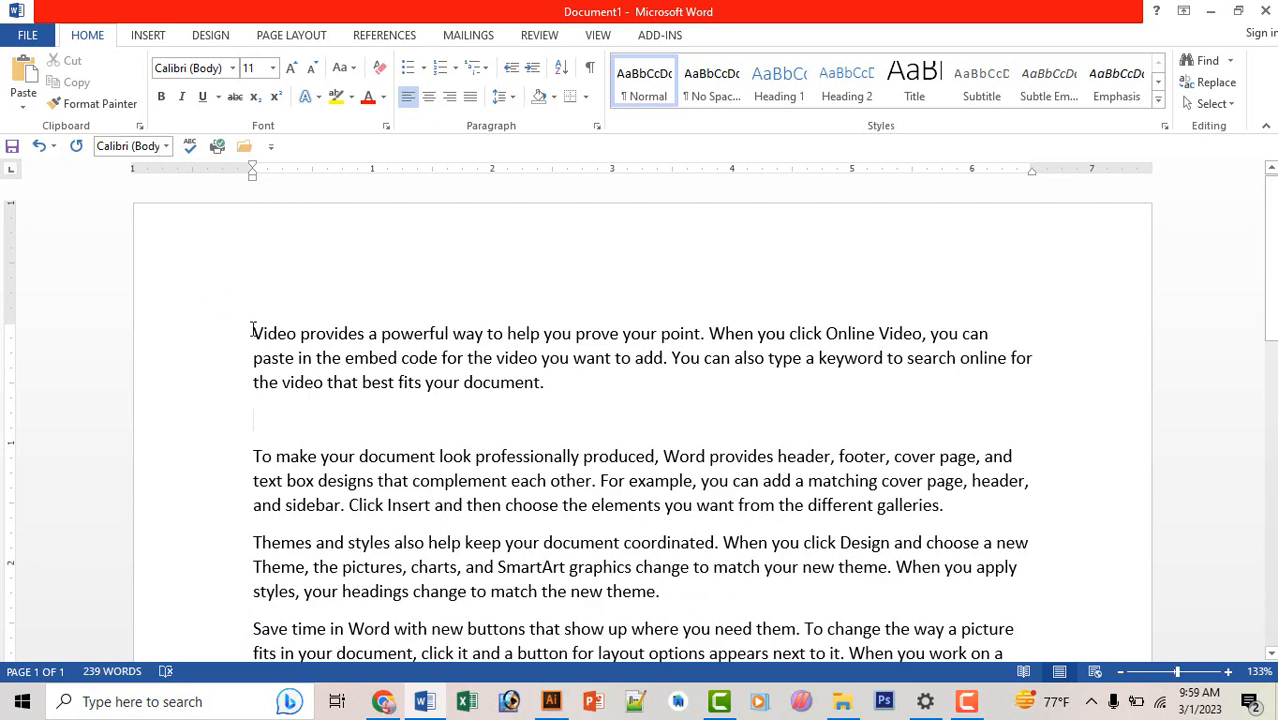
- Apply the Intense Quote style to the first paragraph
{"action": "left_click_drag", "start_coordinate": [252, 333], "coordinate": [554, 405]}
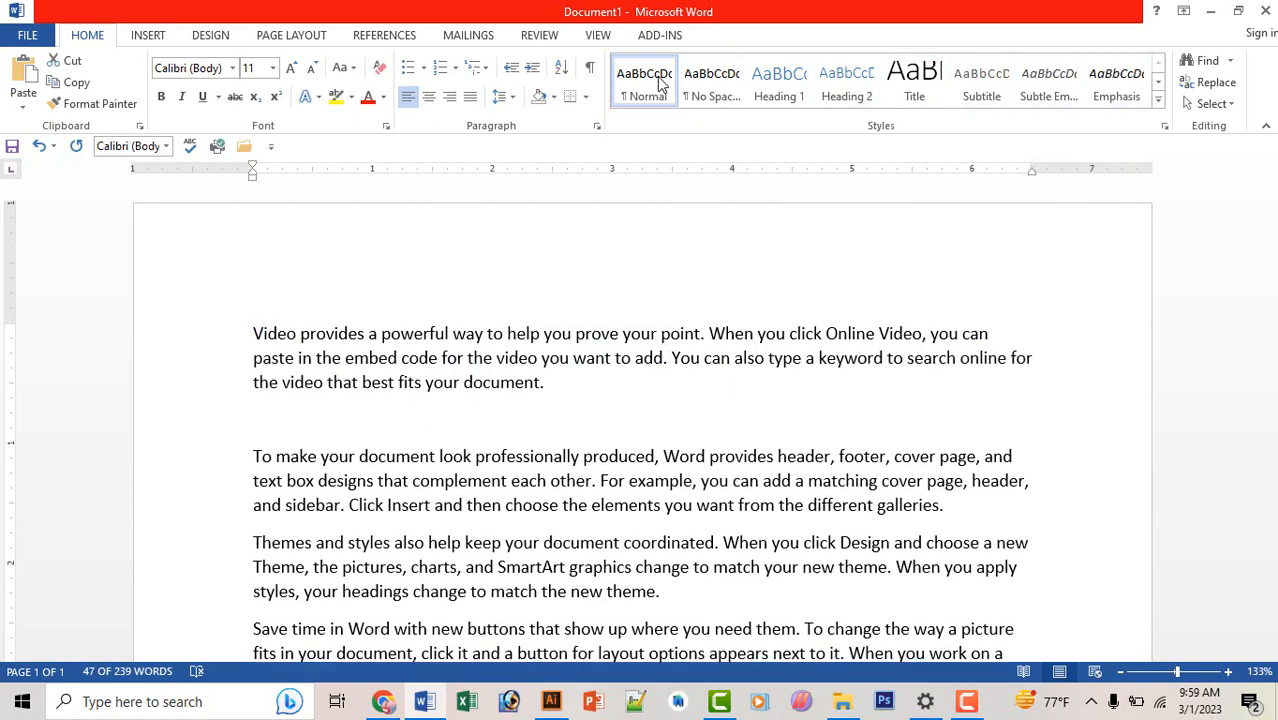
{"action": "left_click", "coordinate": [1158, 101]}
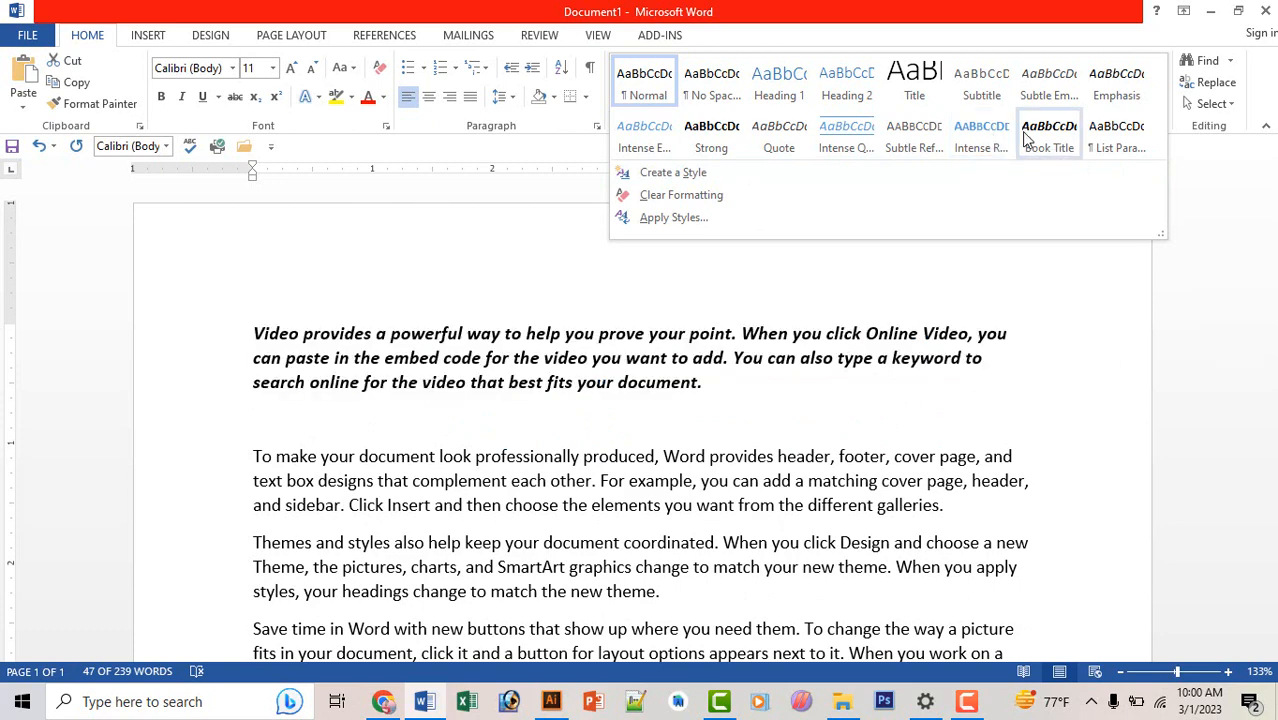
{"action": "left_click", "coordinate": [842, 137]}
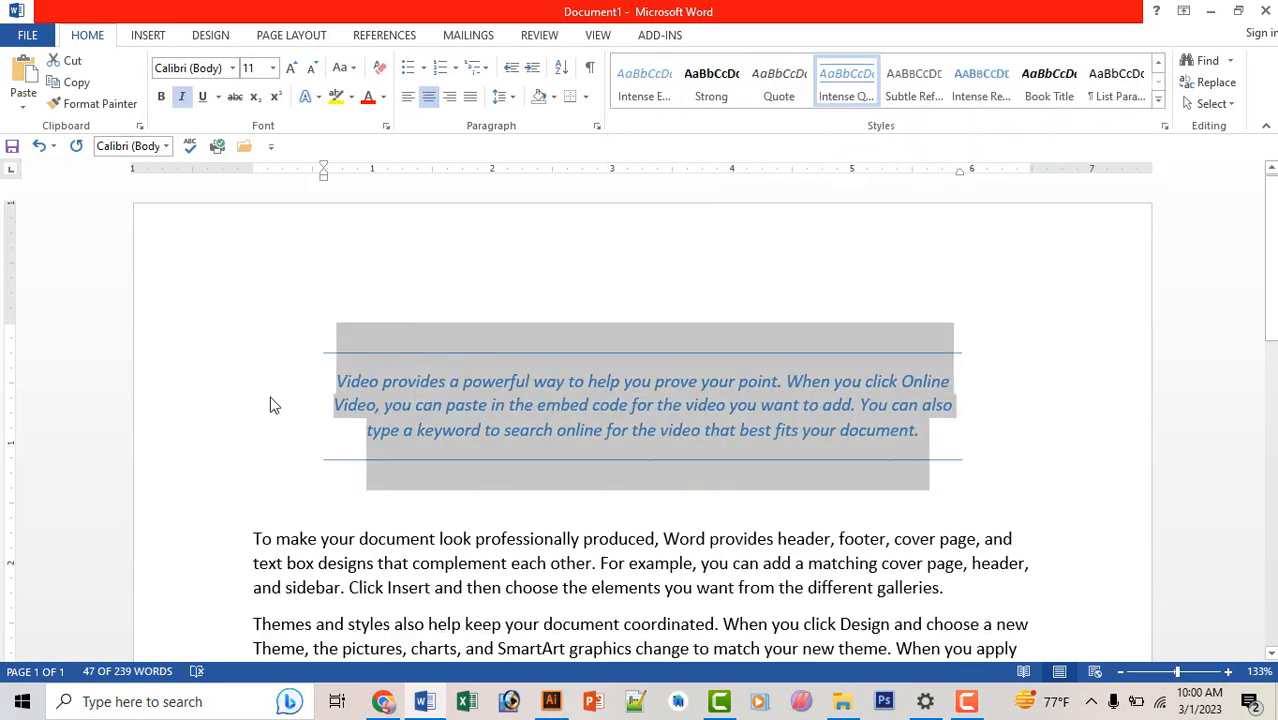
{"action": "left_click", "coordinate": [271, 405]}
{"action": "left_click_drag", "start_coordinate": [919, 431], "coordinate": [285, 380]}
{"action": "left_click", "coordinate": [275, 502]}
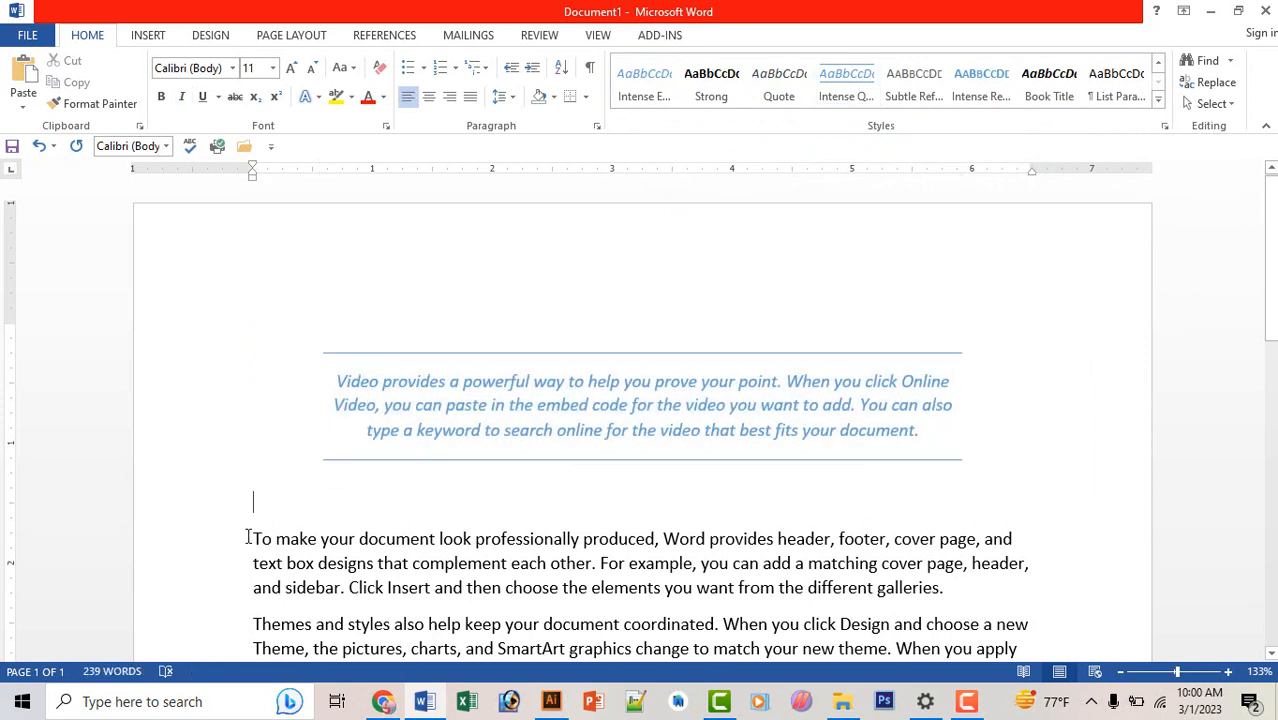
- Try the Intense Emphasis style on the second paragraph, then undo the style changes on both paragraphs
{"action": "left_click_drag", "start_coordinate": [248, 537], "coordinate": [955, 600]}
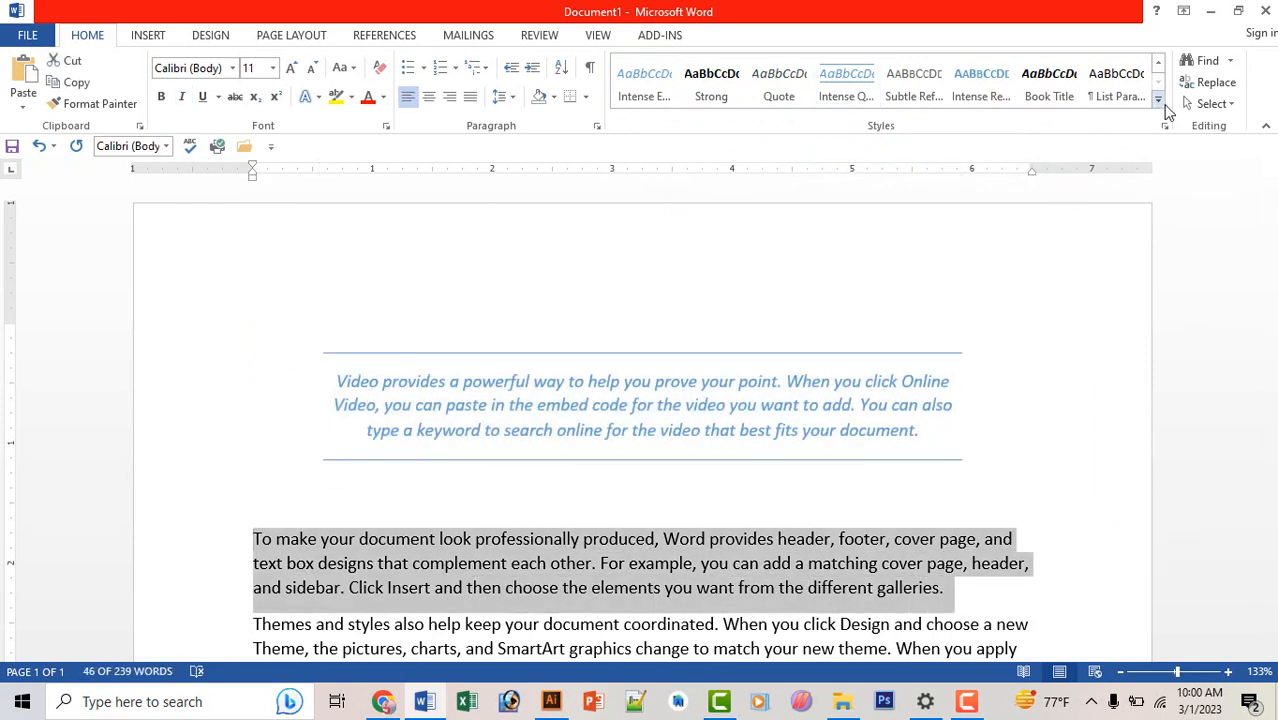
{"action": "left_click", "coordinate": [1158, 100]}
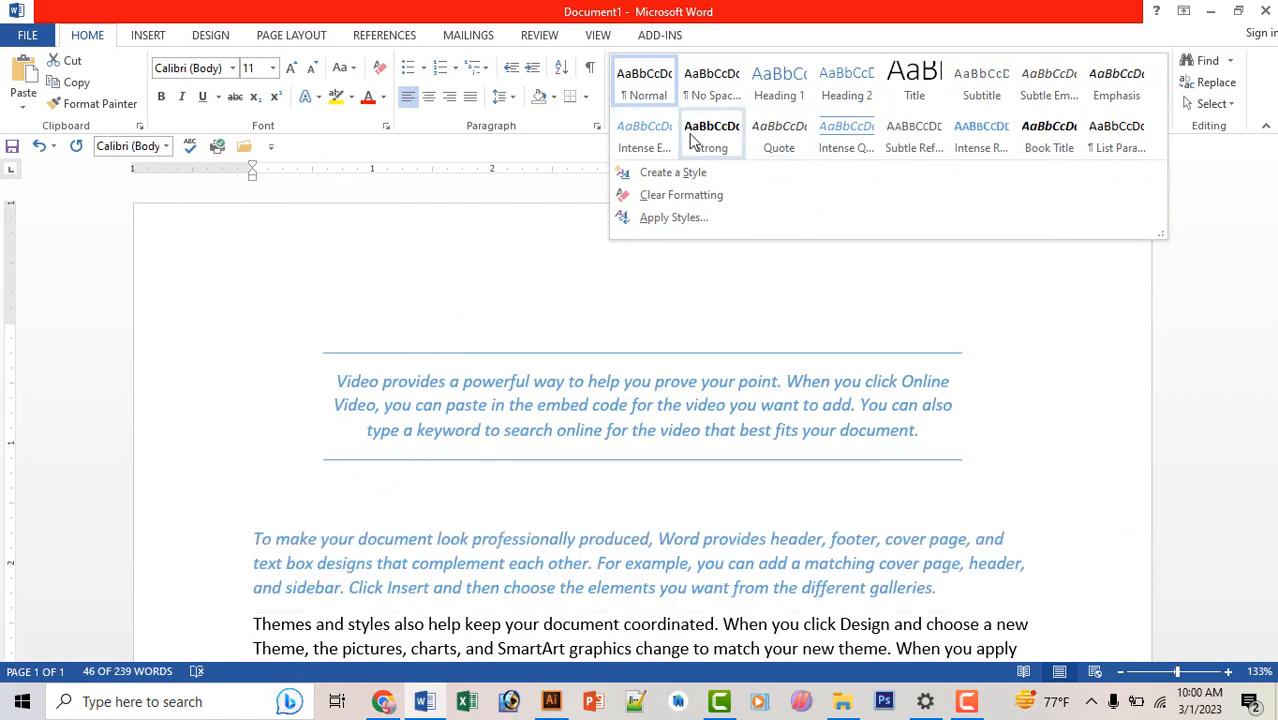
{"action": "left_click", "coordinate": [630, 138]}
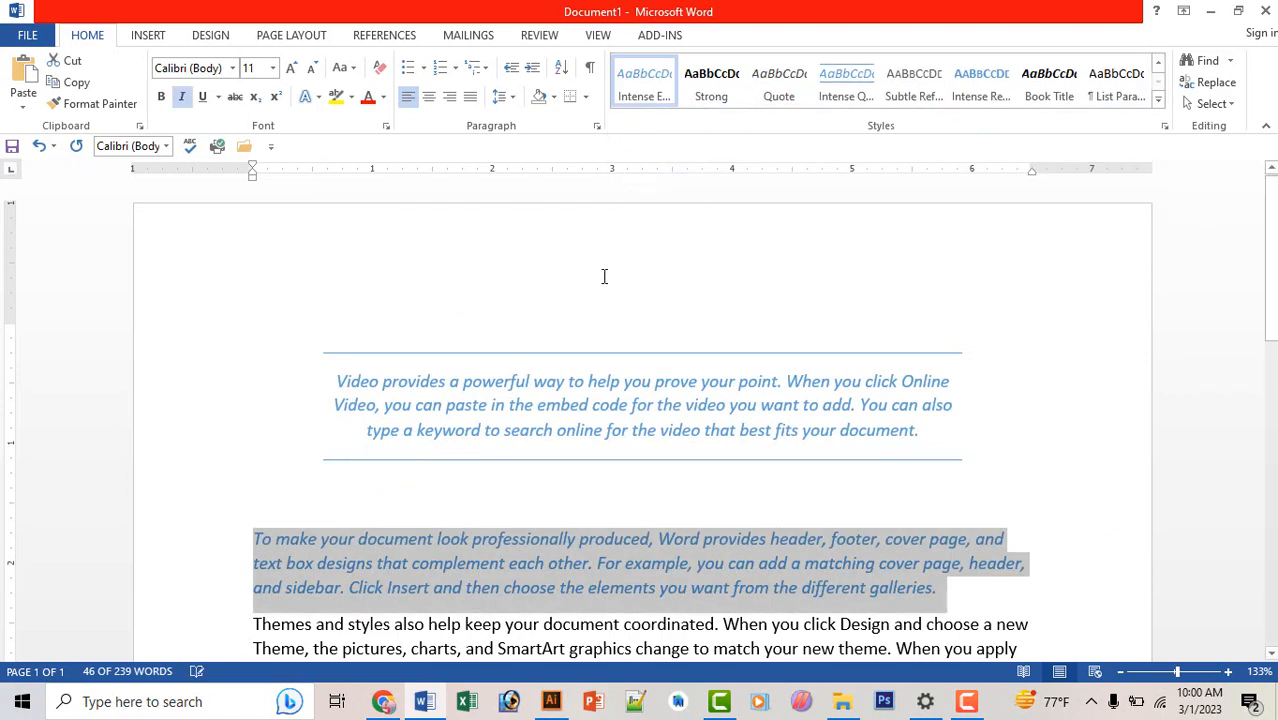
{"action": "key", "text": "ctrl+z"}
{"action": "key", "text": "ctrl+z"}
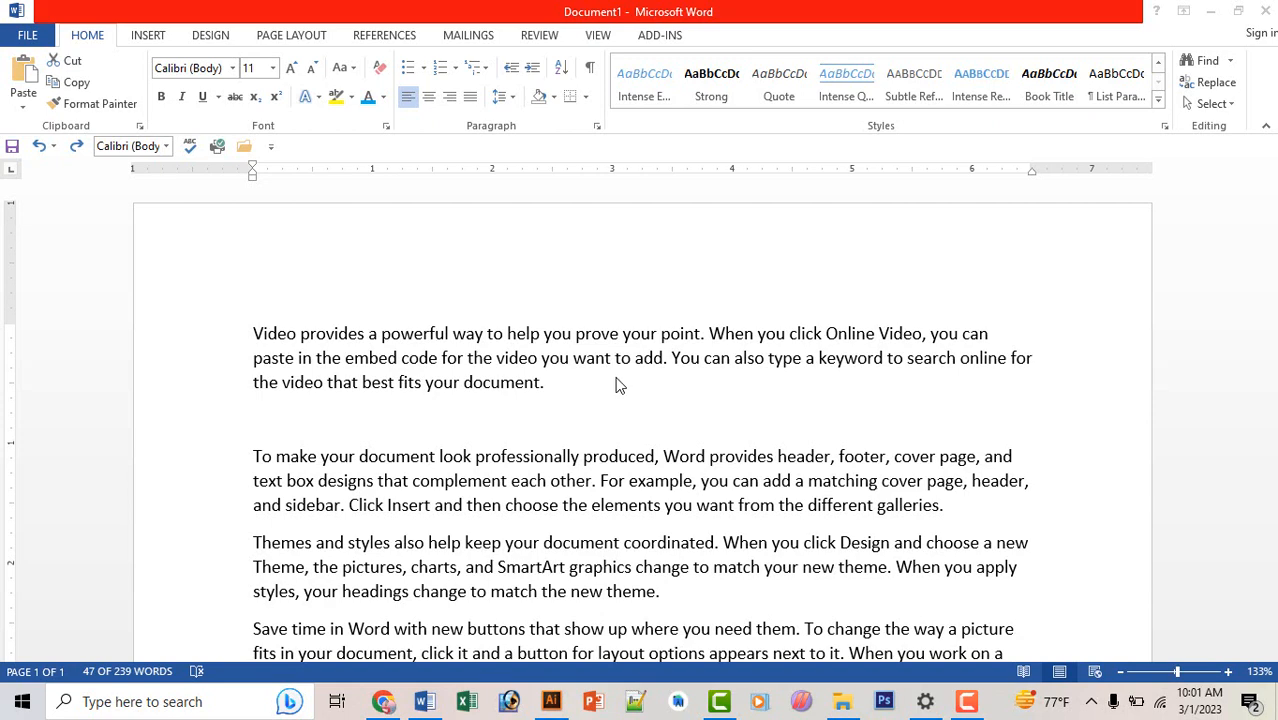
- Open and close the Apply Styles options for the first paragraph, and give it the List Paragraph style
{"action": "left_click_drag", "start_coordinate": [617, 385], "coordinate": [274, 302]}
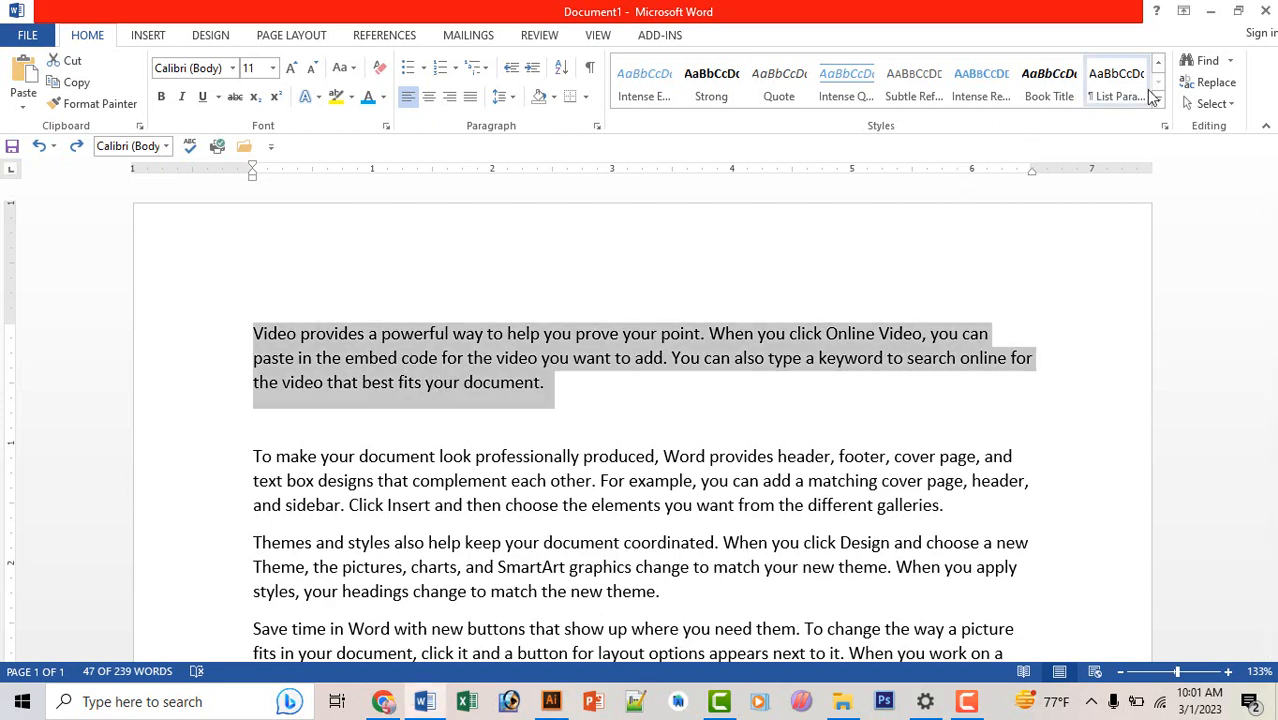
{"action": "left_click", "coordinate": [1158, 103]}
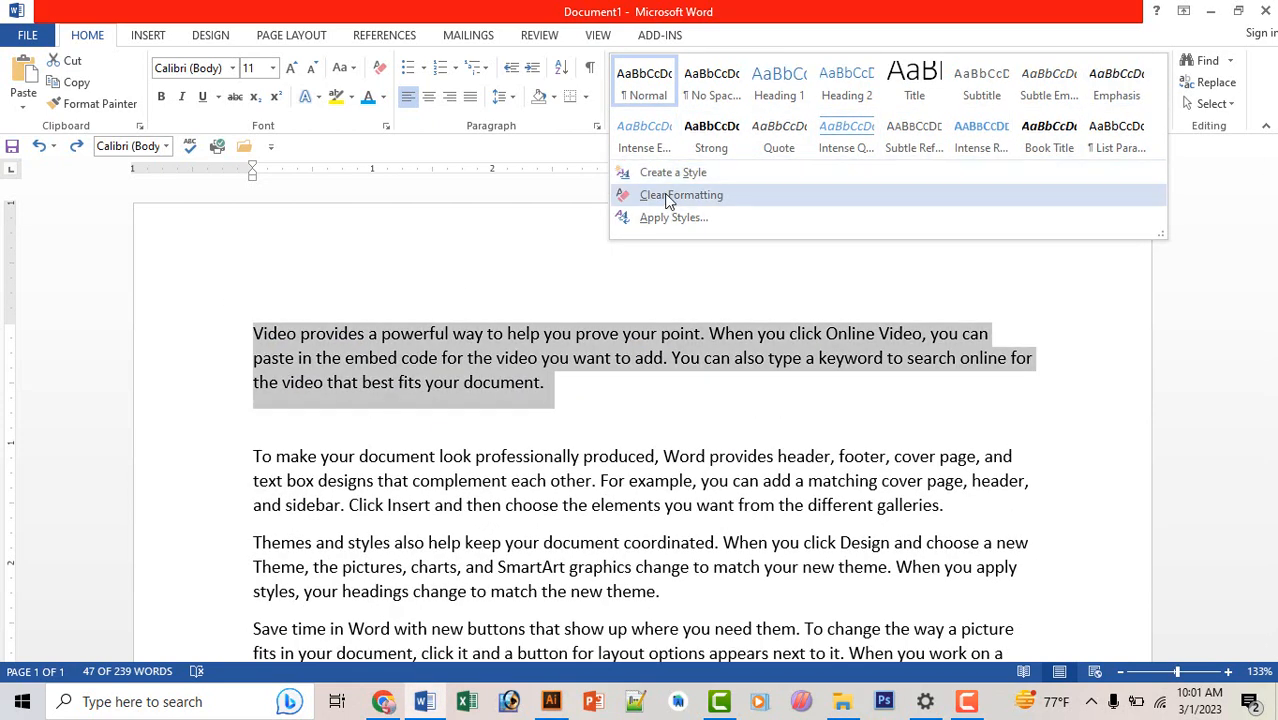
{"action": "left_click", "coordinate": [668, 218]}
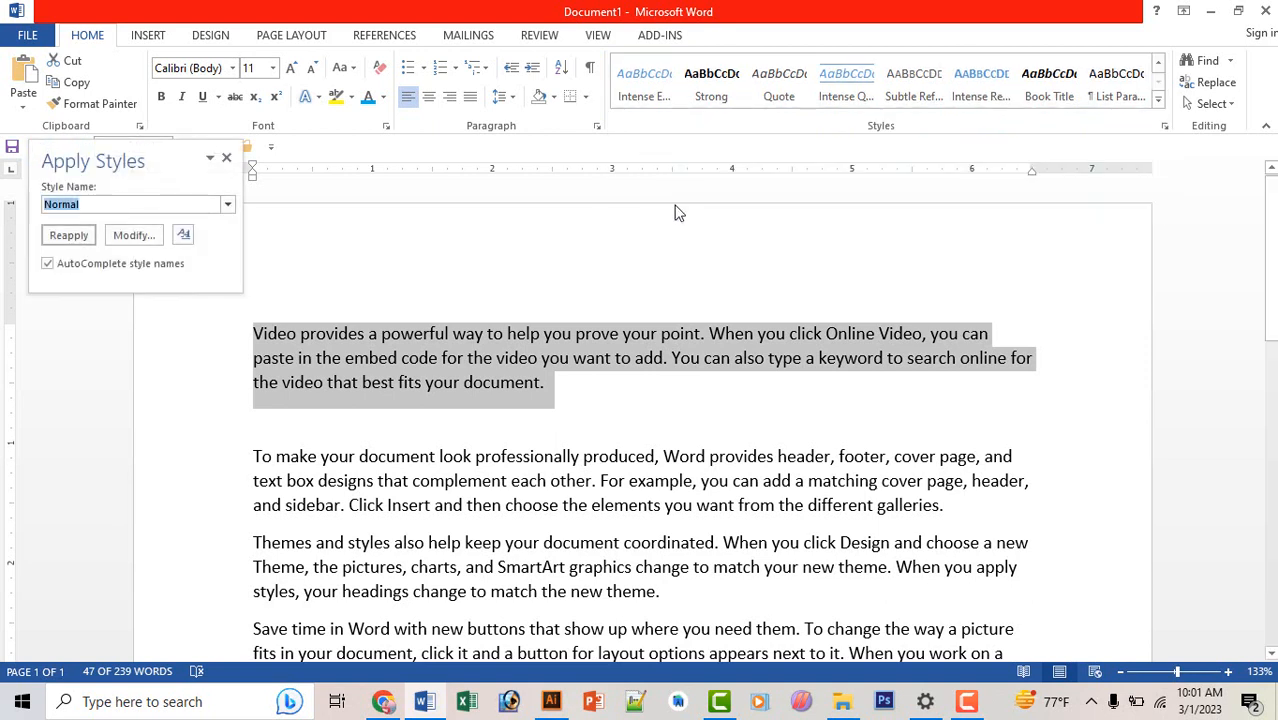
{"action": "left_click", "coordinate": [226, 158]}
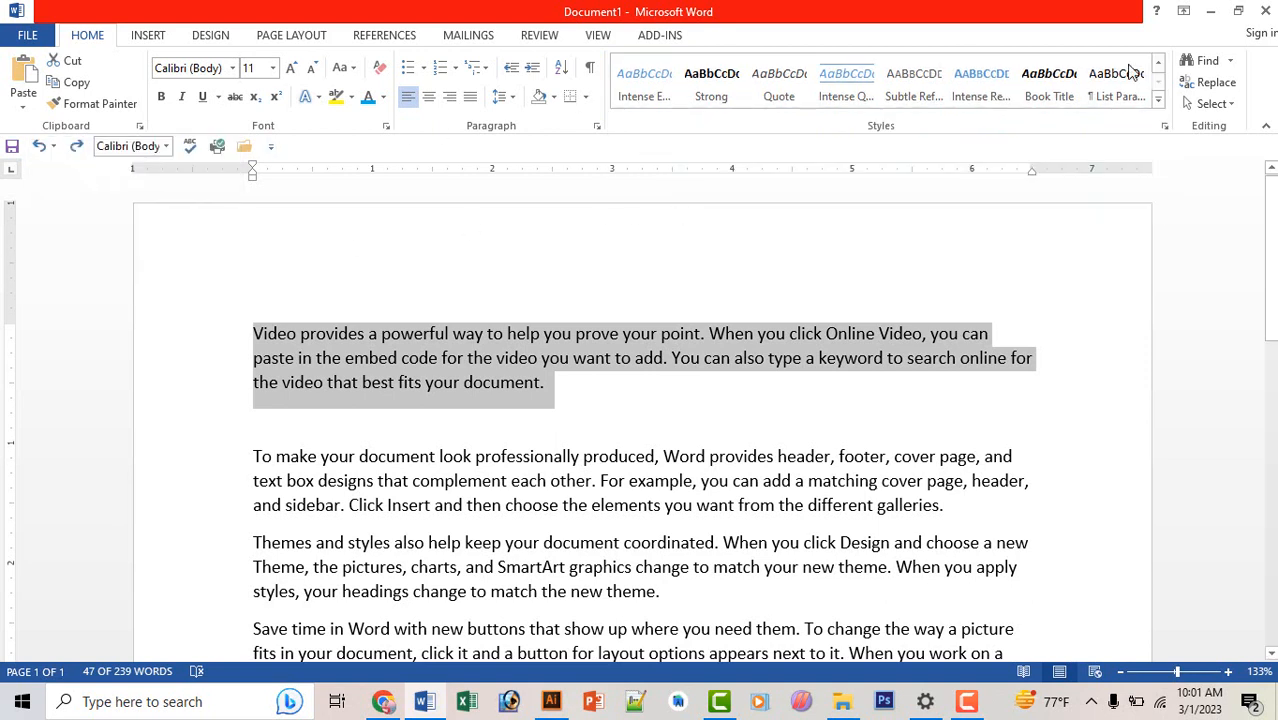
{"action": "left_click", "coordinate": [1117, 82]}
{"action": "left_click", "coordinate": [1158, 103]}
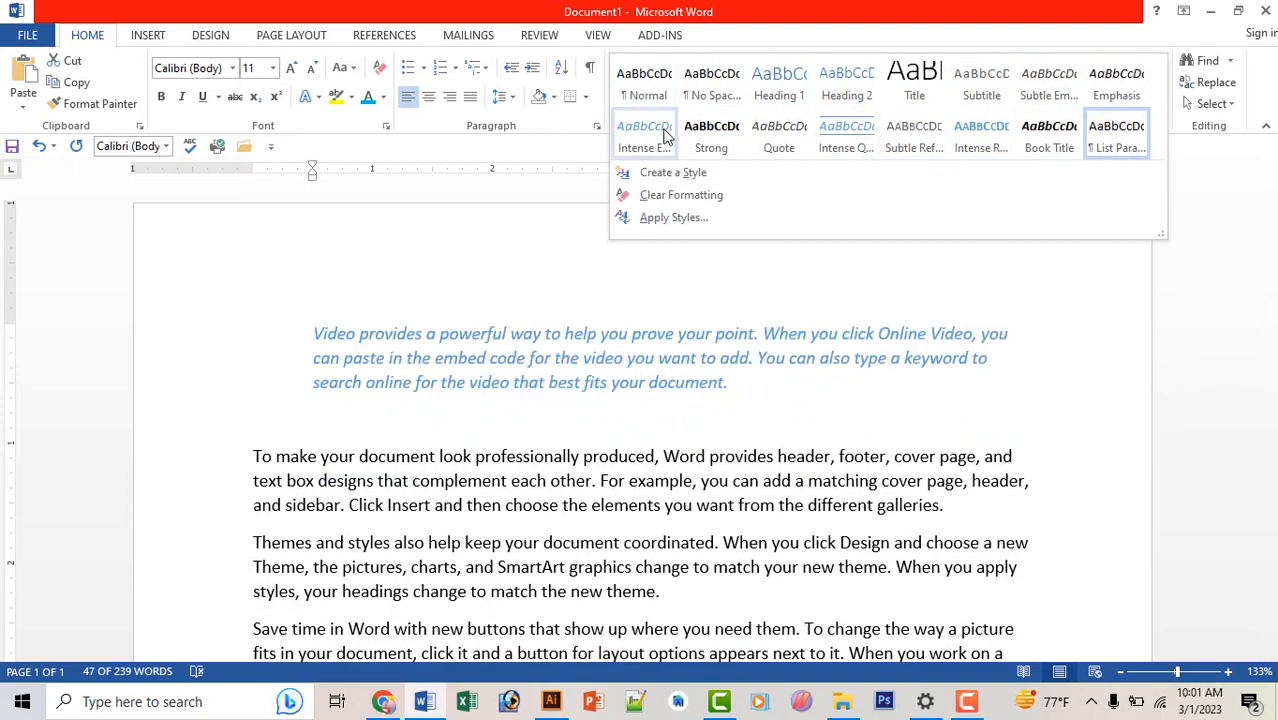
{"action": "left_click", "coordinate": [793, 265]}
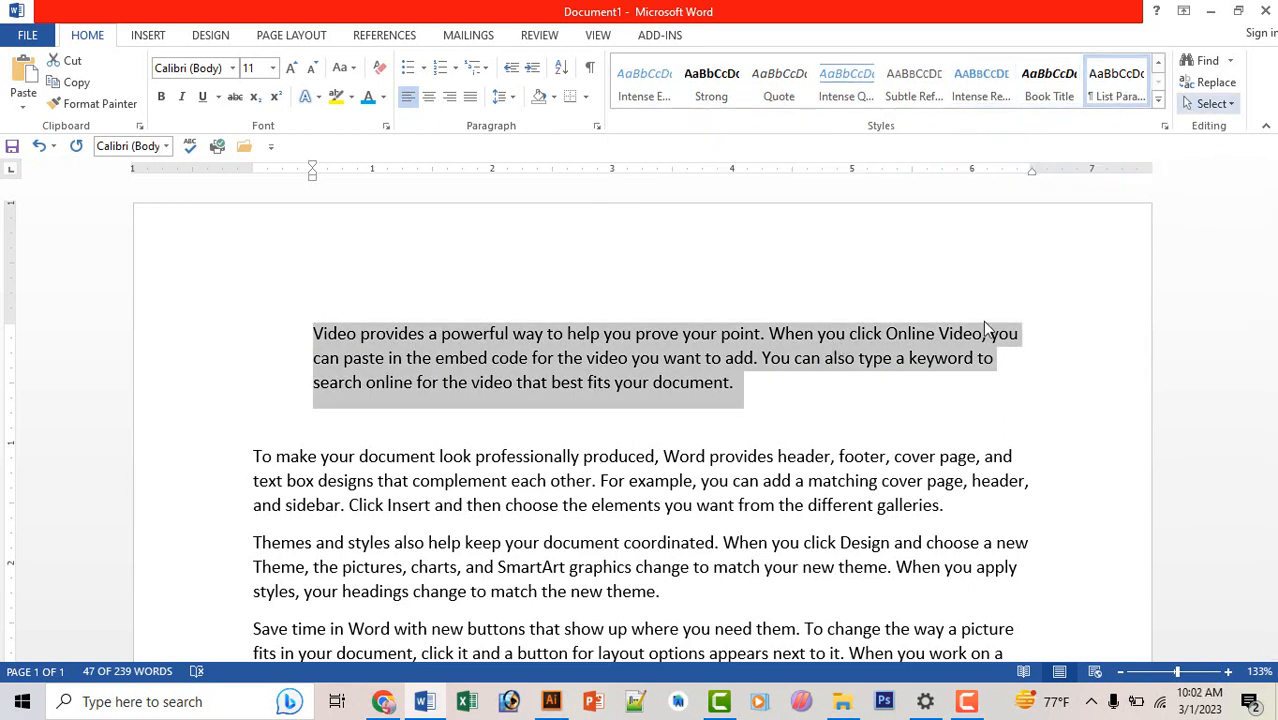
{"action": "left_click_drag", "start_coordinate": [765, 391], "coordinate": [277, 314]}
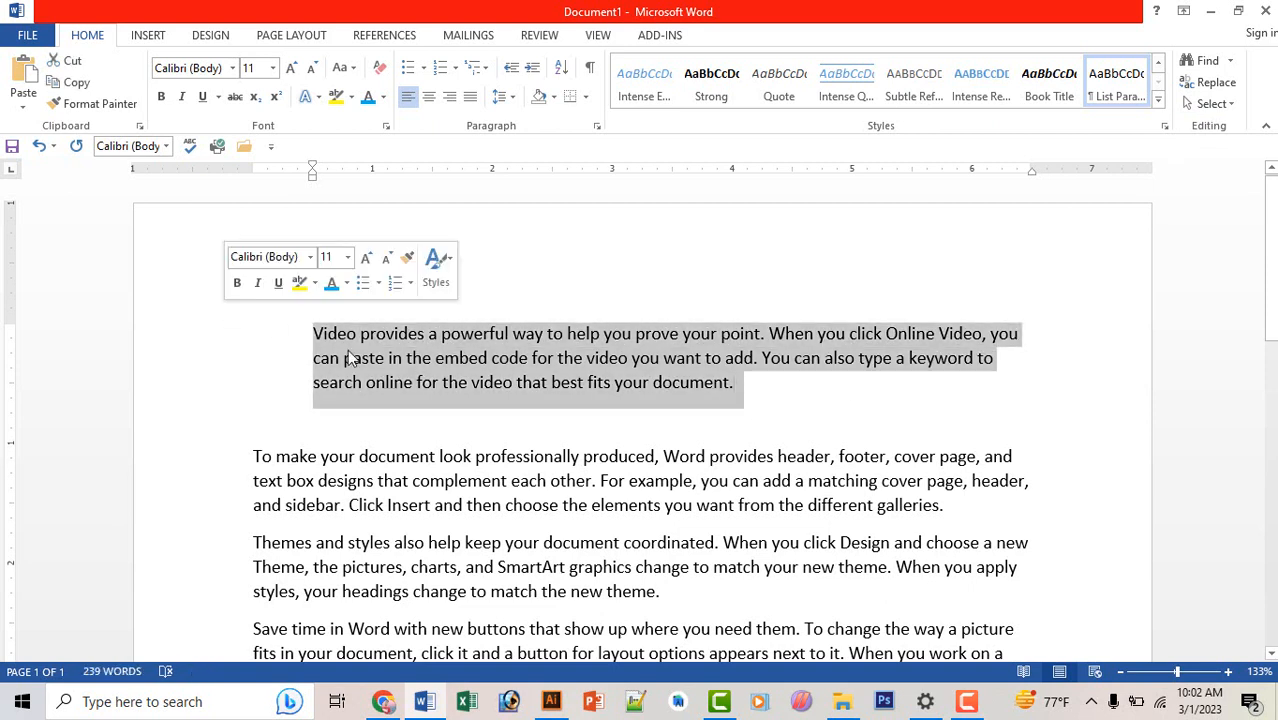
{"action": "left_click", "coordinate": [863, 384]}
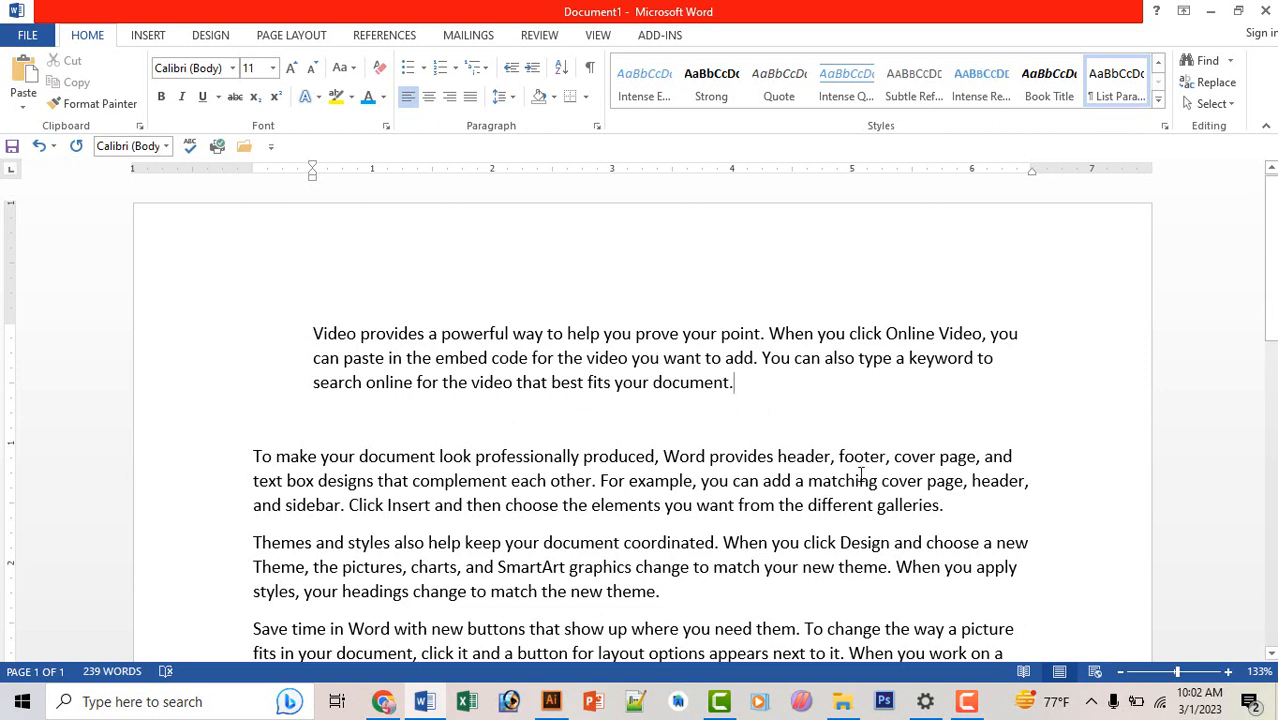
{"action": "double_click", "coordinate": [348, 333]}
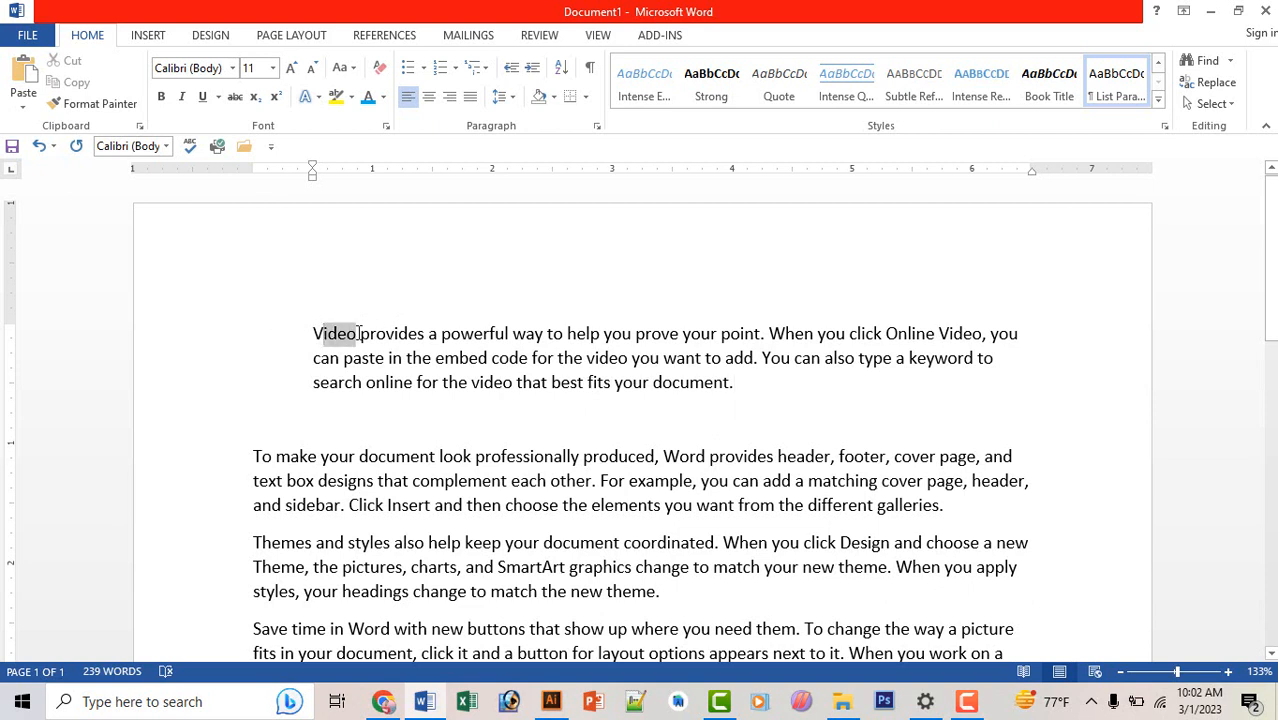
{"action": "key", "text": "Left"}
{"action": "left_click_drag", "start_coordinate": [348, 333], "coordinate": [357, 336]}
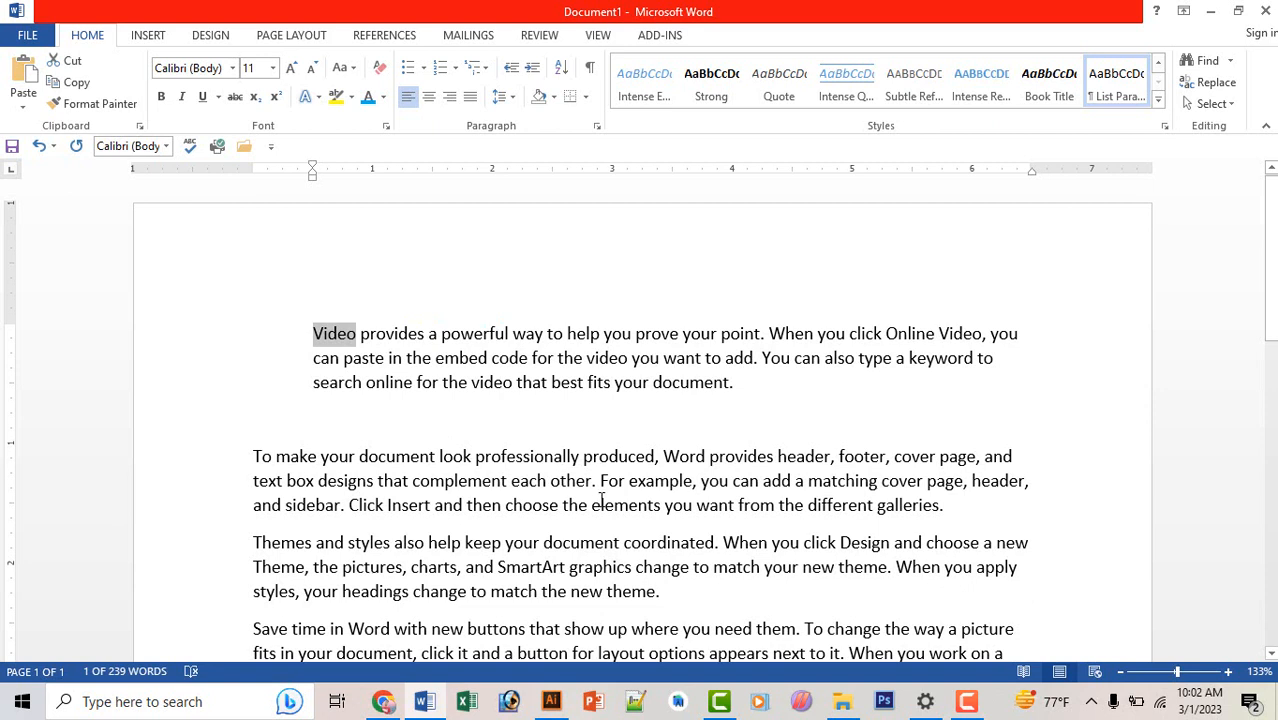
{"action": "left_click_drag", "start_coordinate": [588, 507], "coordinate": [643, 507]}
{"action": "left_click", "coordinate": [805, 505]}
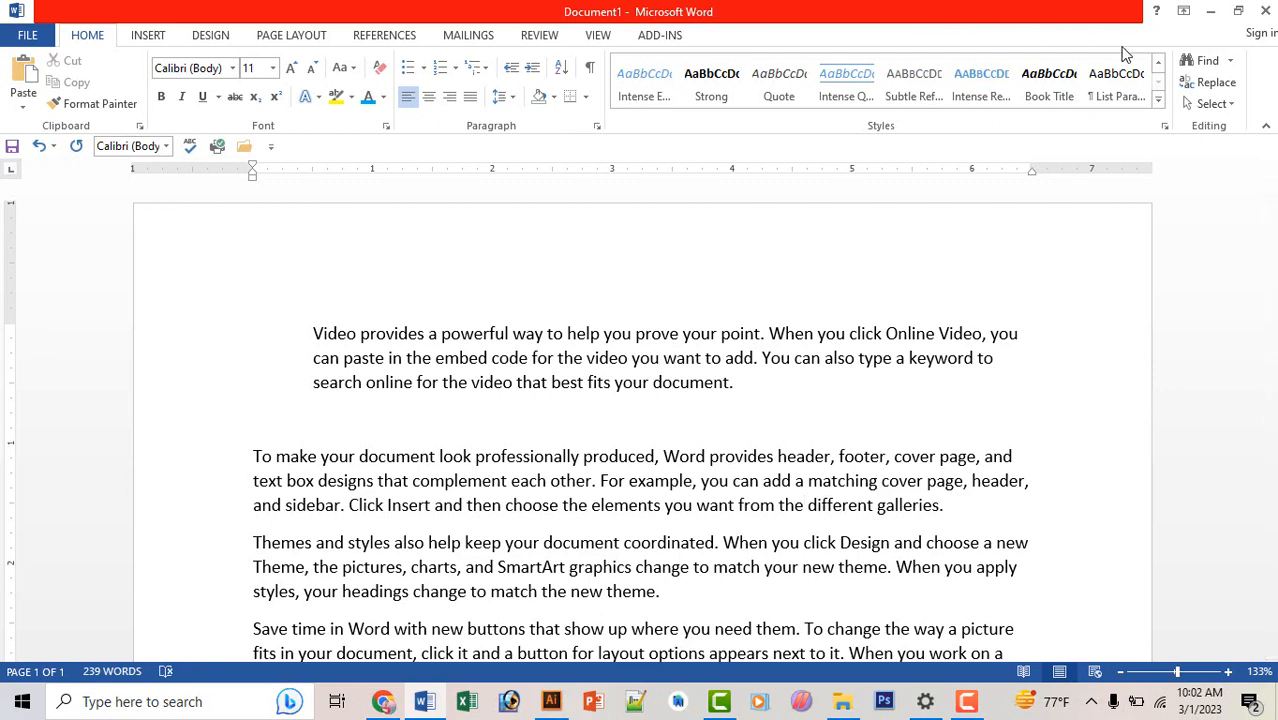
- Search the document for "video", review the highlighted matches in the text, and close the search
{"action": "left_click", "coordinate": [1208, 62]}
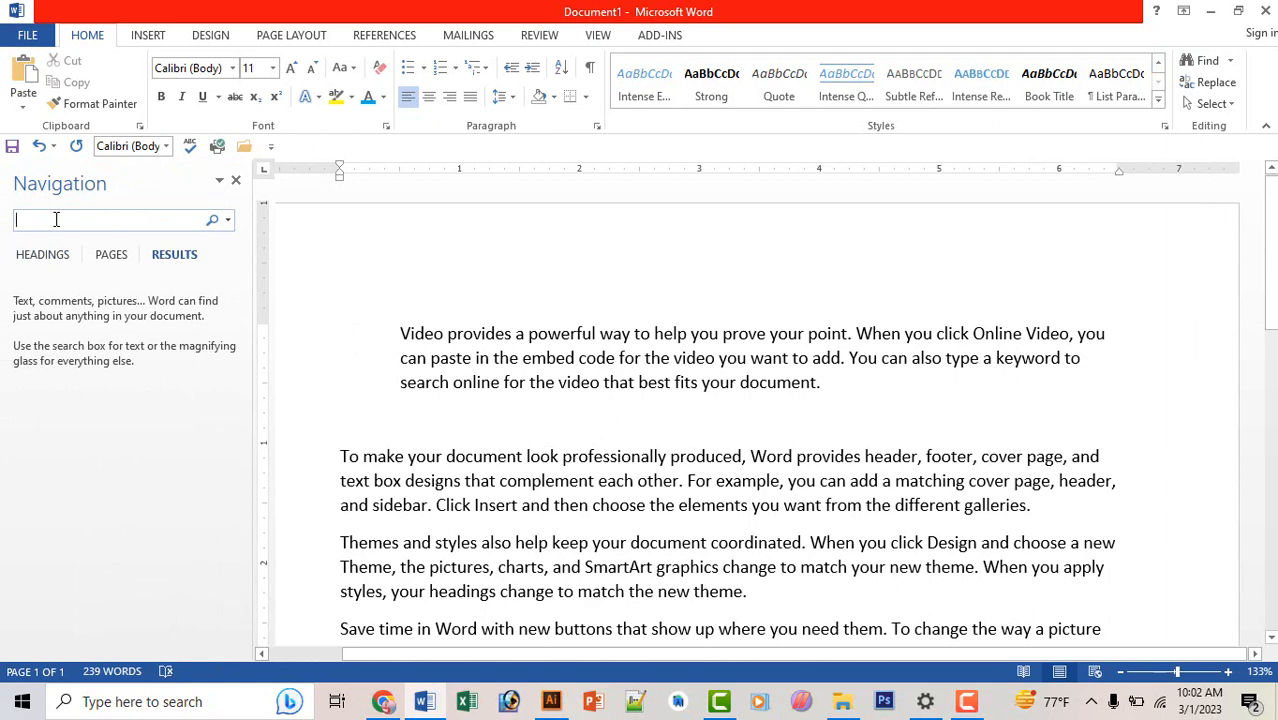
{"action": "type", "text": "video"}
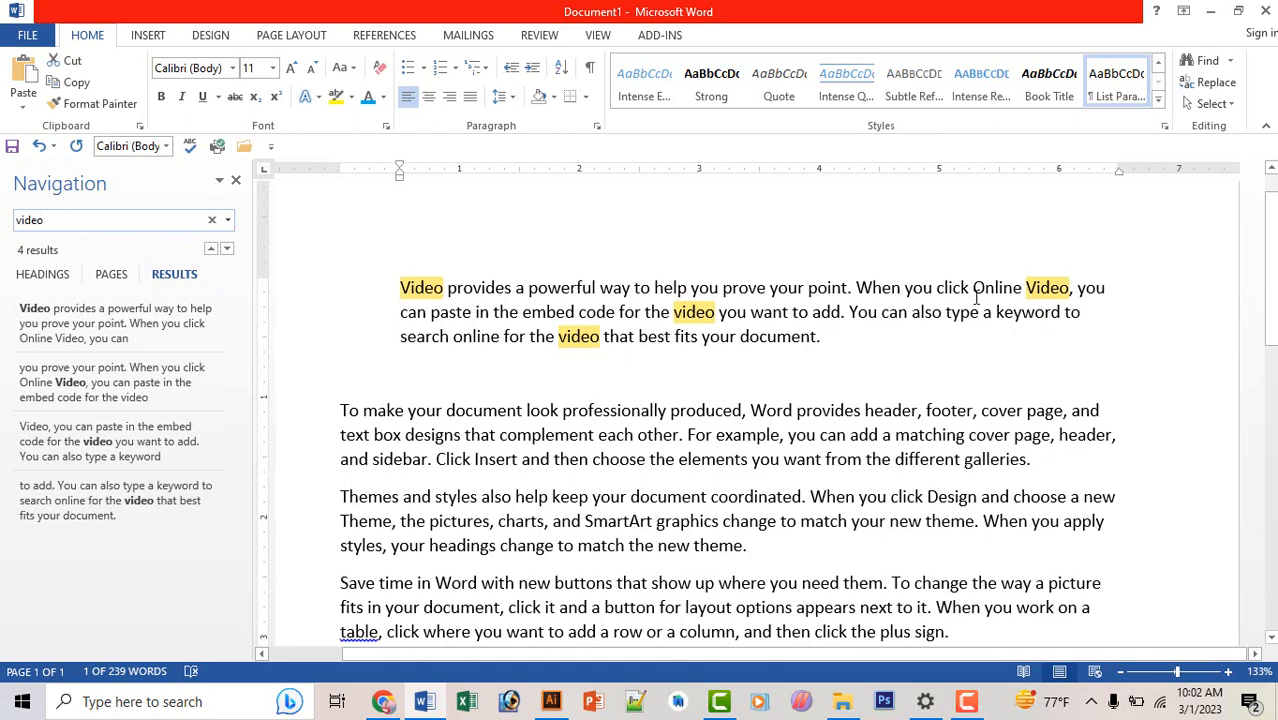
{"action": "scroll", "coordinate": [660, 310], "scroll_direction": "down", "scroll_amount": 6}
{"action": "scroll", "coordinate": [673, 397], "scroll_direction": "up", "scroll_amount": 5}
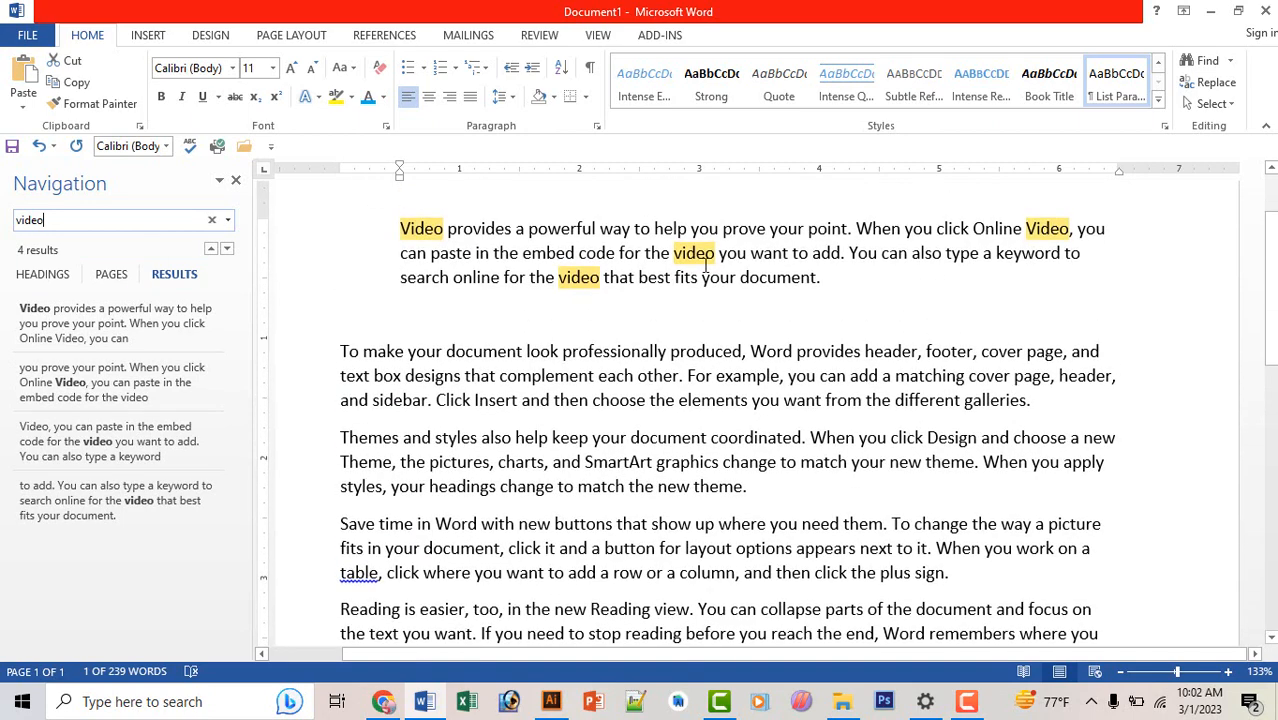
{"action": "left_click", "coordinate": [686, 253]}
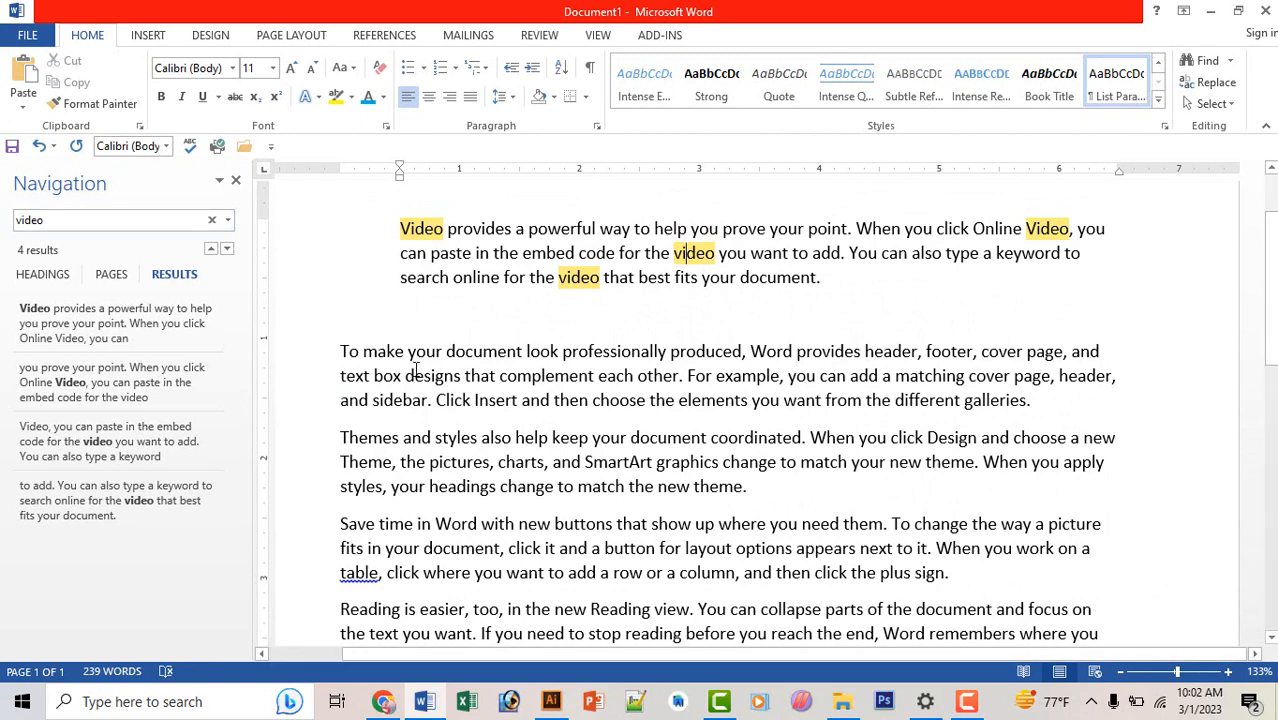
{"action": "scroll", "coordinate": [796, 412], "scroll_direction": "down", "scroll_amount": 3}
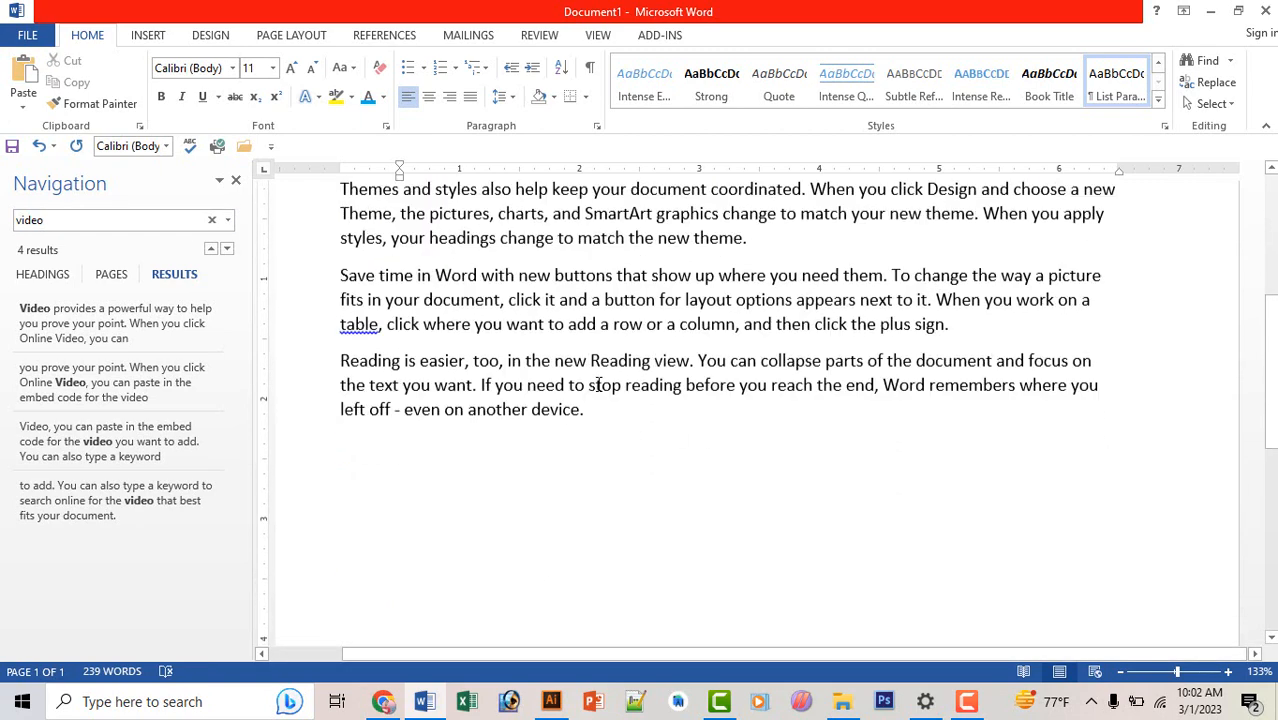
{"action": "scroll", "coordinate": [596, 352], "scroll_direction": "up", "scroll_amount": 3}
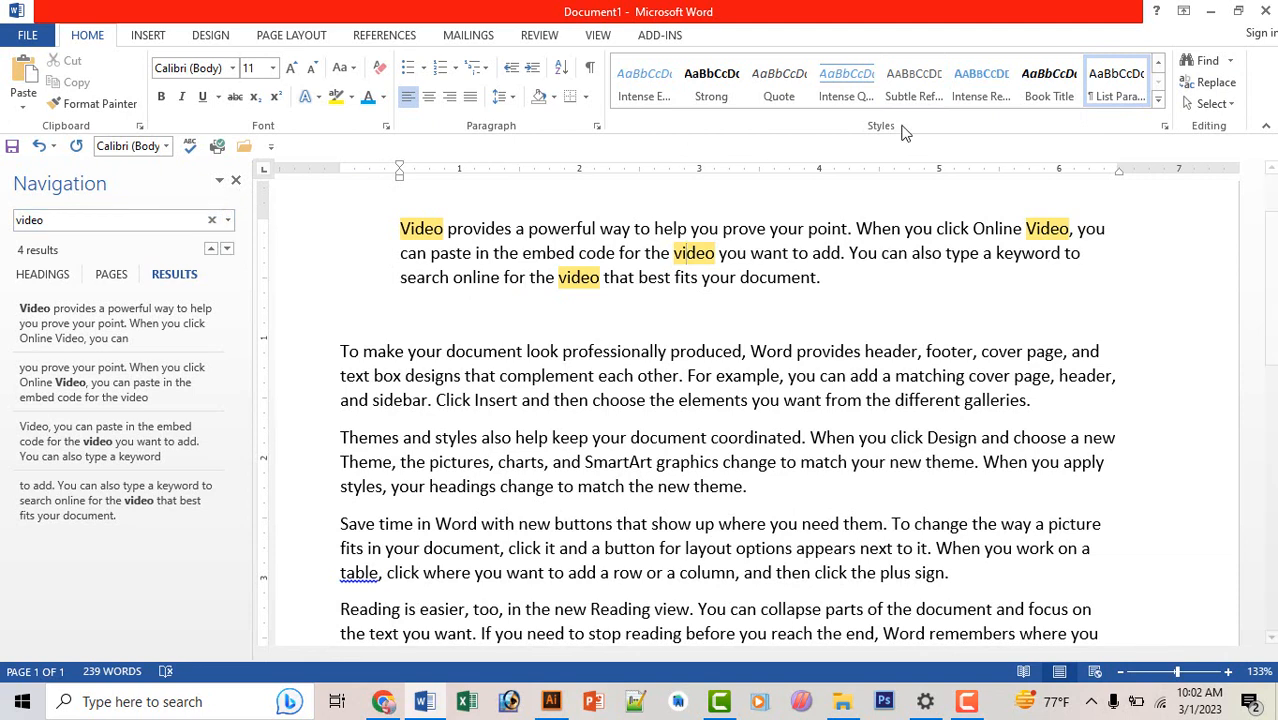
{"action": "left_click", "coordinate": [236, 180]}
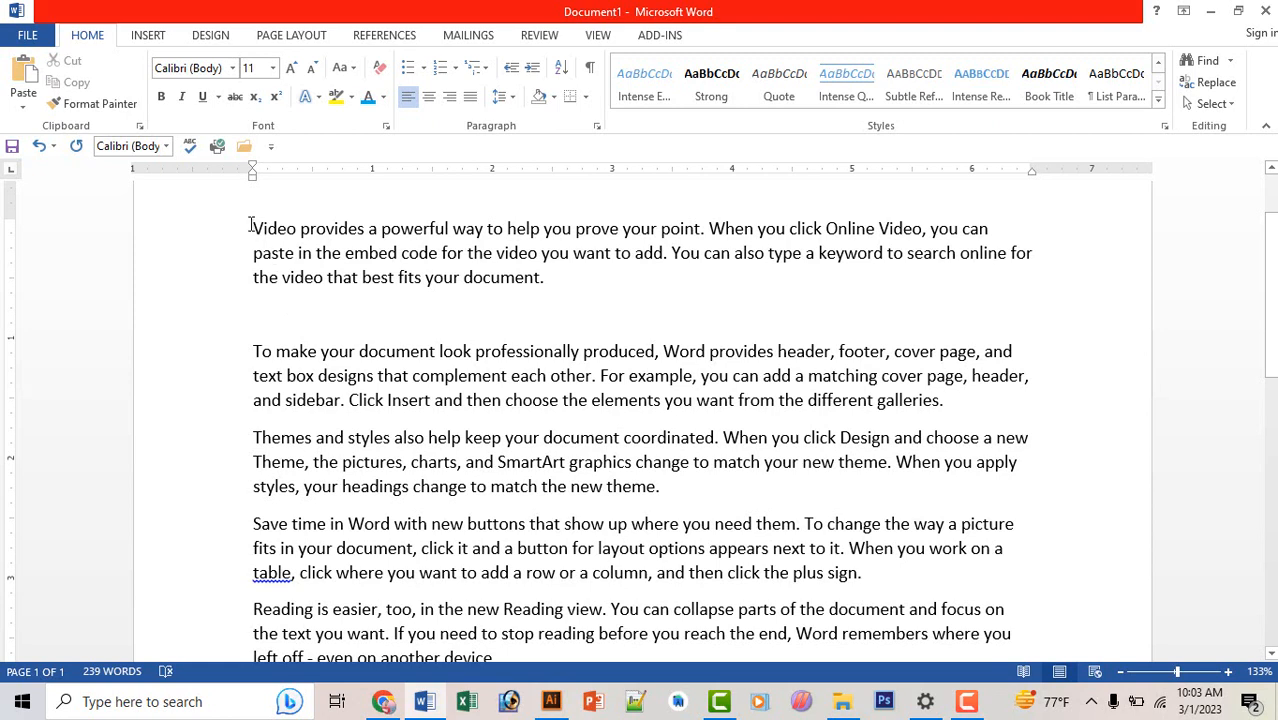
{"action": "left_click_drag", "start_coordinate": [249, 225], "coordinate": [299, 231]}
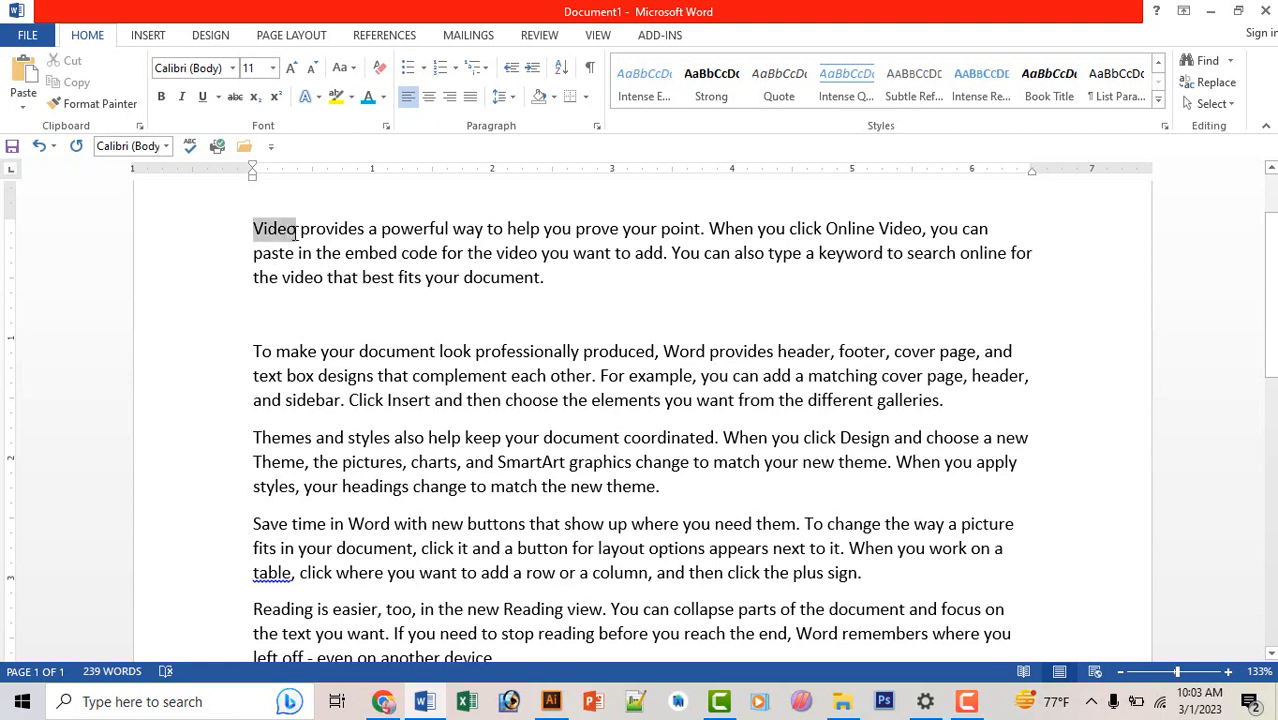
{"action": "left_click", "coordinate": [722, 290]}
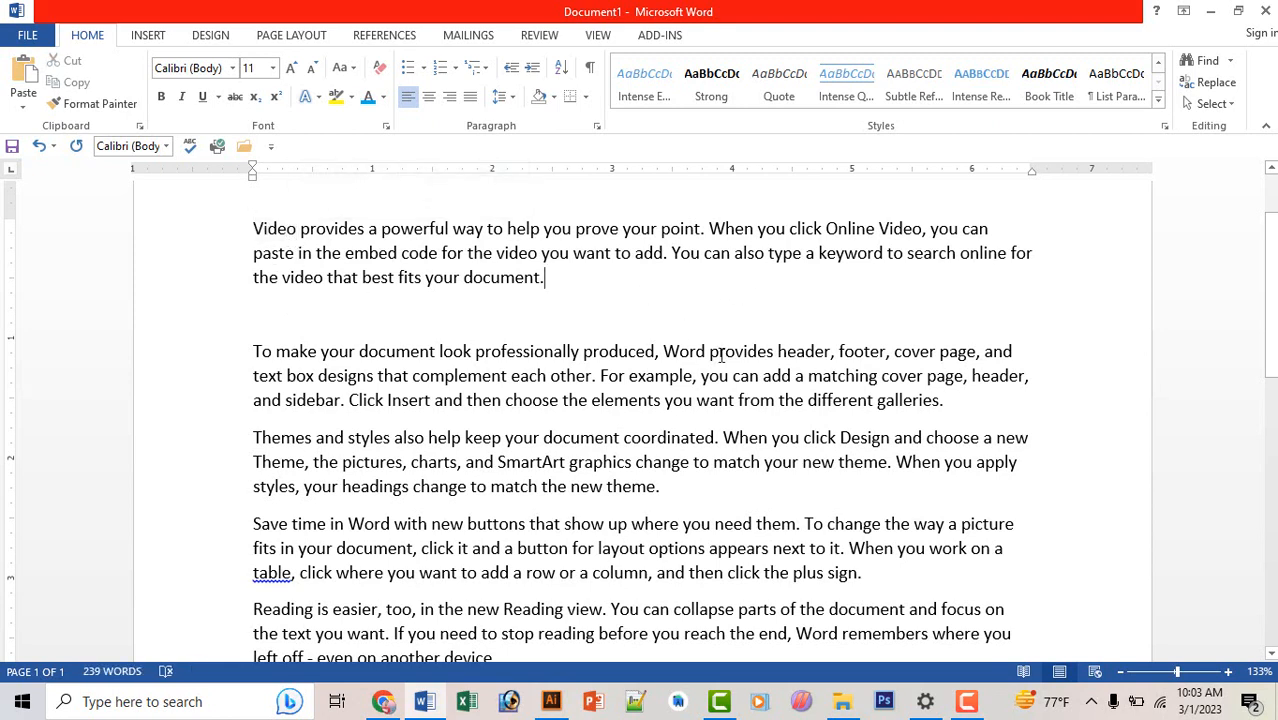
{"action": "scroll", "coordinate": [864, 409], "scroll_direction": "down", "scroll_amount": 5}
{"action": "scroll", "coordinate": [802, 403], "scroll_direction": "up", "scroll_amount": 6}
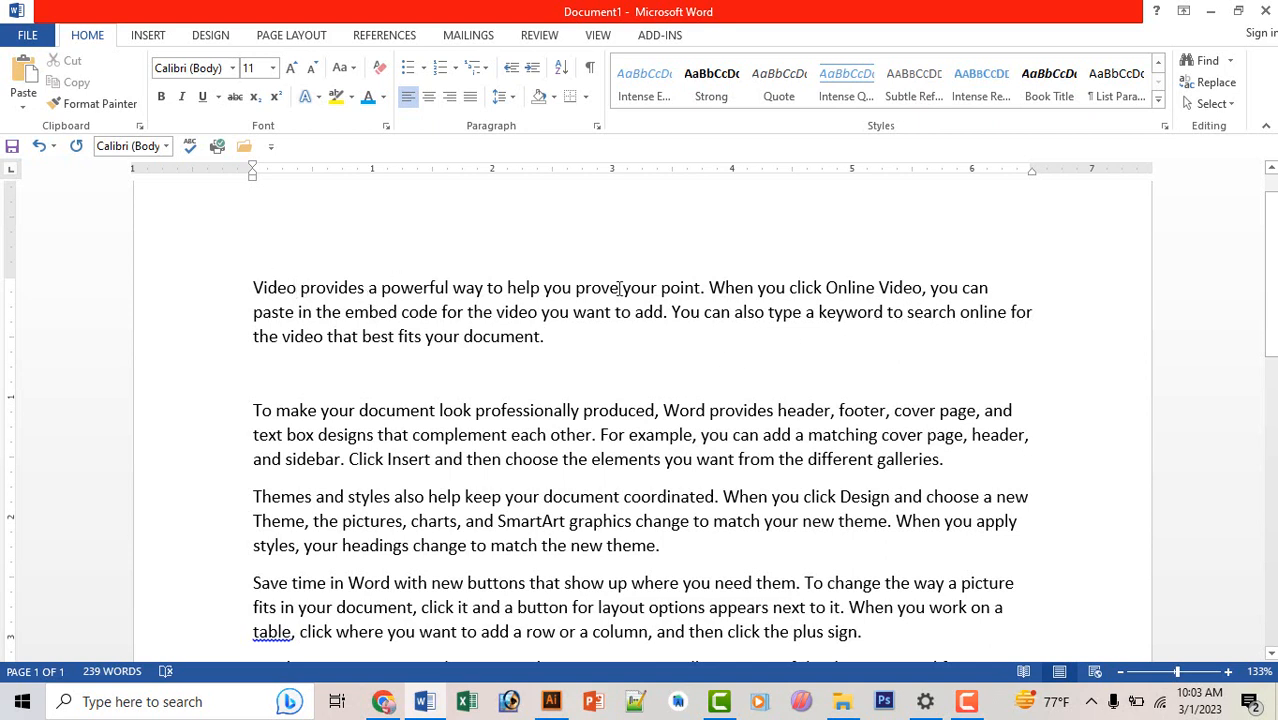
- Try changing the first two occurrences of "Video" in the first paragraph to "Videos", then remove the added letters
{"action": "left_click", "coordinate": [300, 288]}
{"action": "type", "text": "s"}
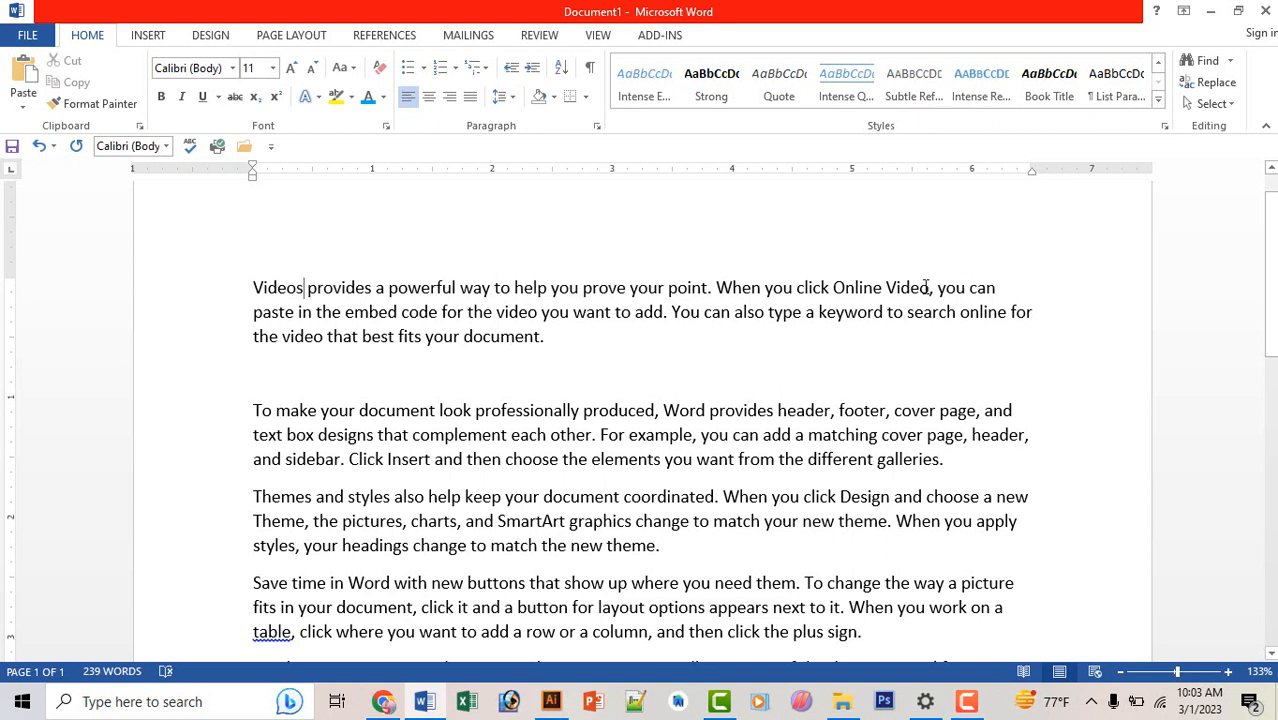
{"action": "left_click", "coordinate": [930, 288]}
{"action": "type", "text": "s"}
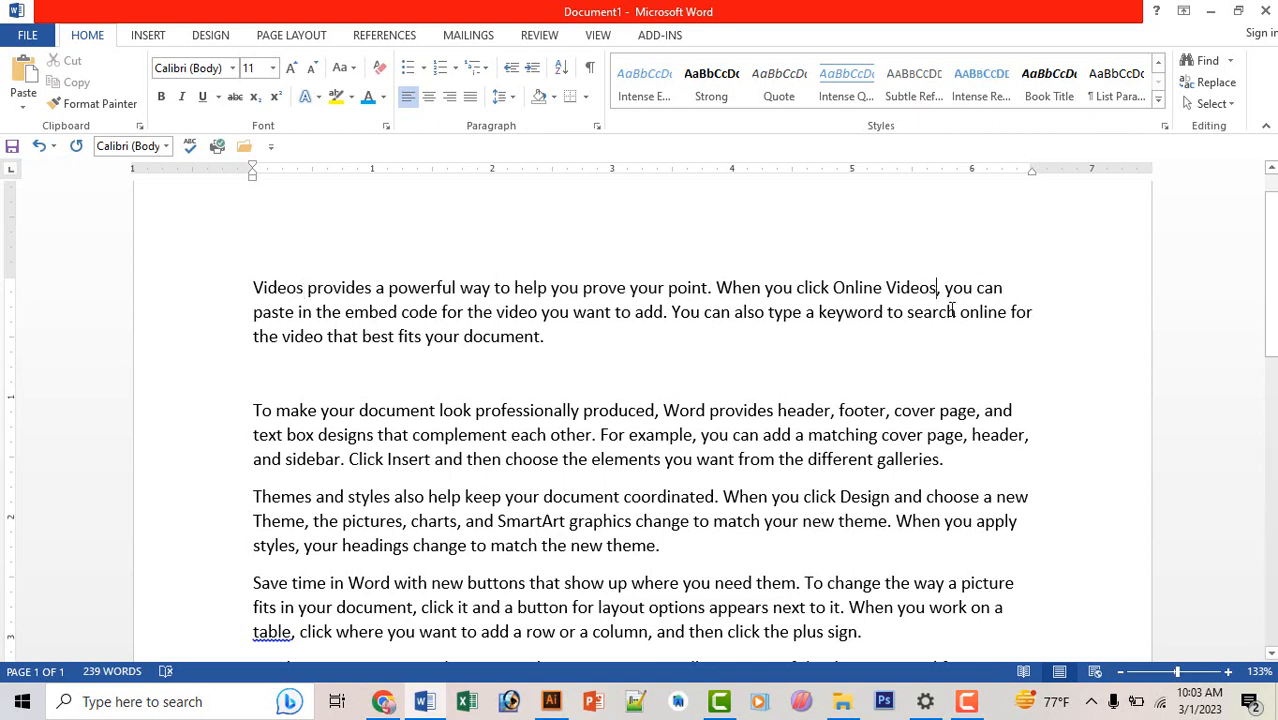
{"action": "key", "text": "BackSpace"}
{"action": "left_click", "coordinate": [305, 288]}
{"action": "key", "text": "BackSpace"}
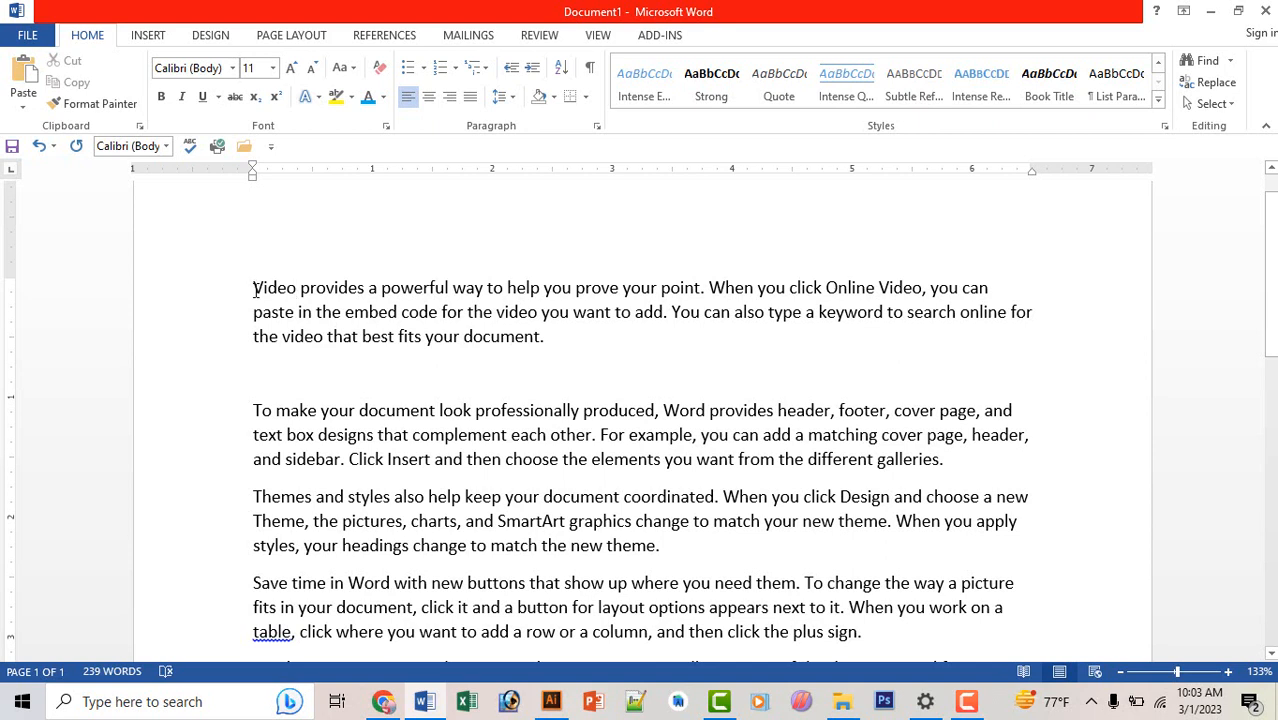
- Replace all occurrences of "Video" in the document with "videos" and close the Find and Replace dialog
{"action": "left_click_drag", "start_coordinate": [257, 288], "coordinate": [295, 288]}
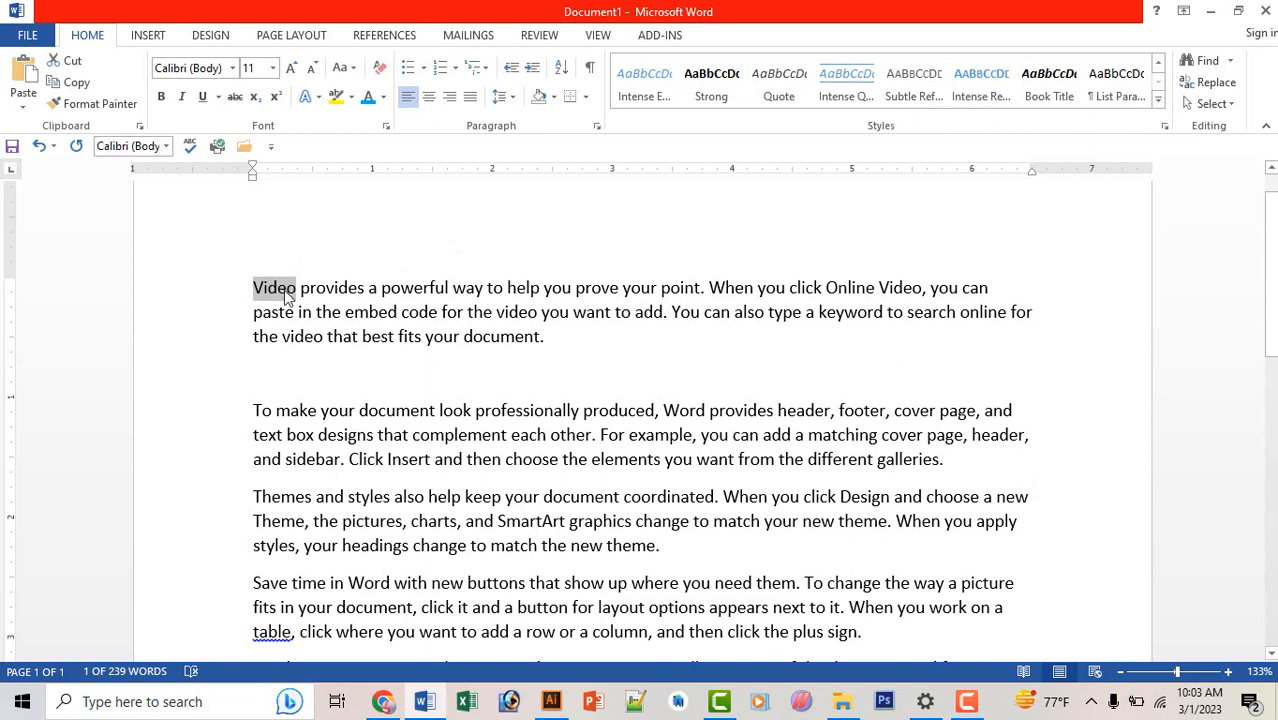
{"action": "right_click", "coordinate": [272, 288]}
{"action": "left_click", "coordinate": [316, 319]}
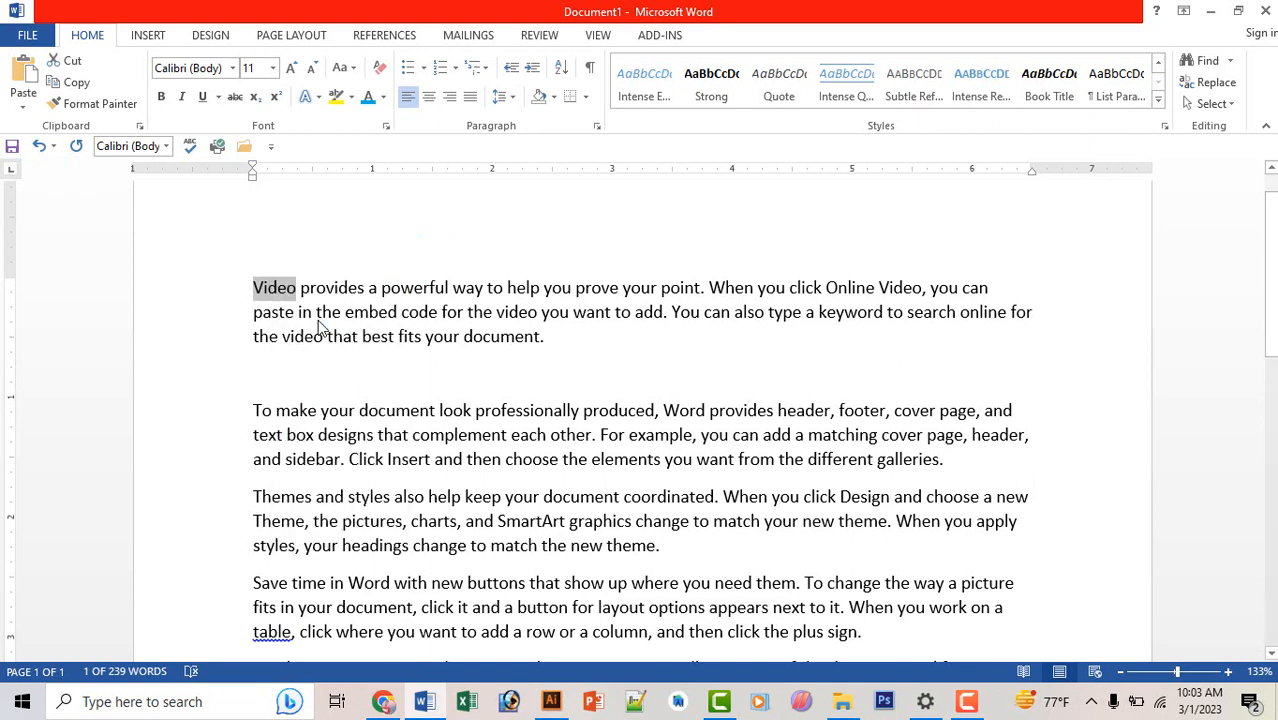
{"action": "left_click", "coordinate": [1203, 86]}
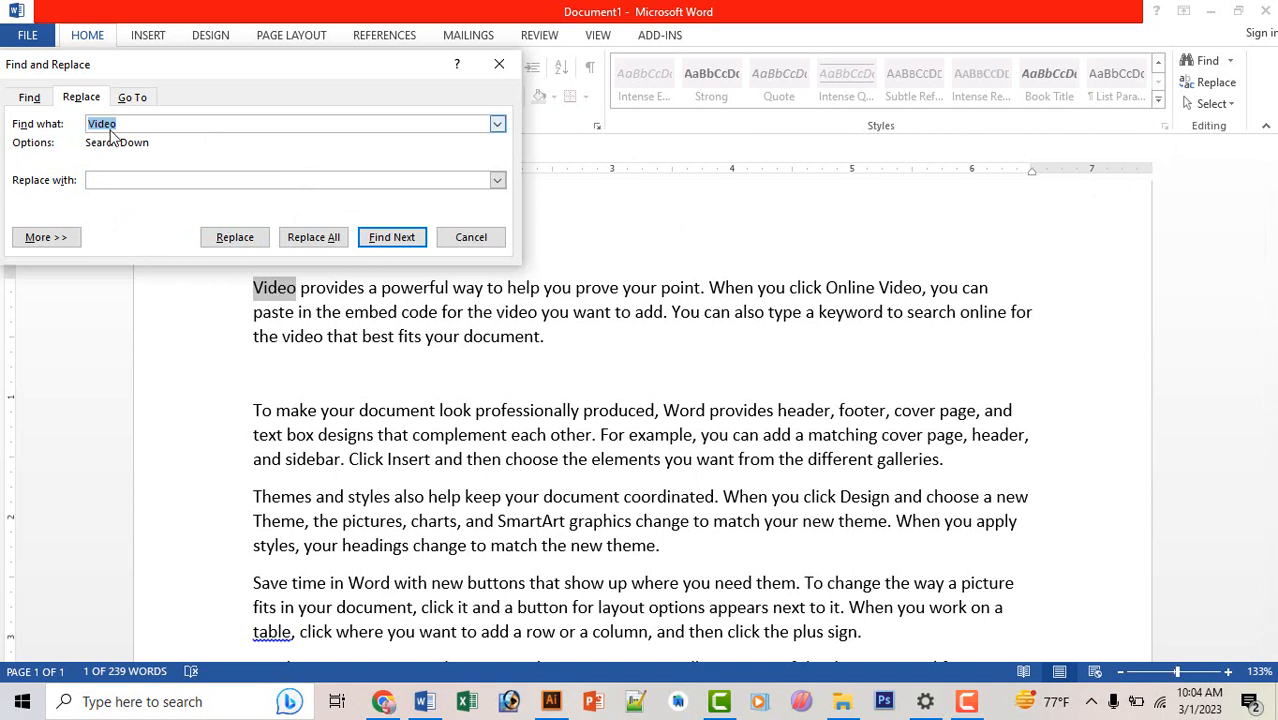
{"action": "left_click", "coordinate": [111, 124]}
{"action": "left_click", "coordinate": [112, 180]}
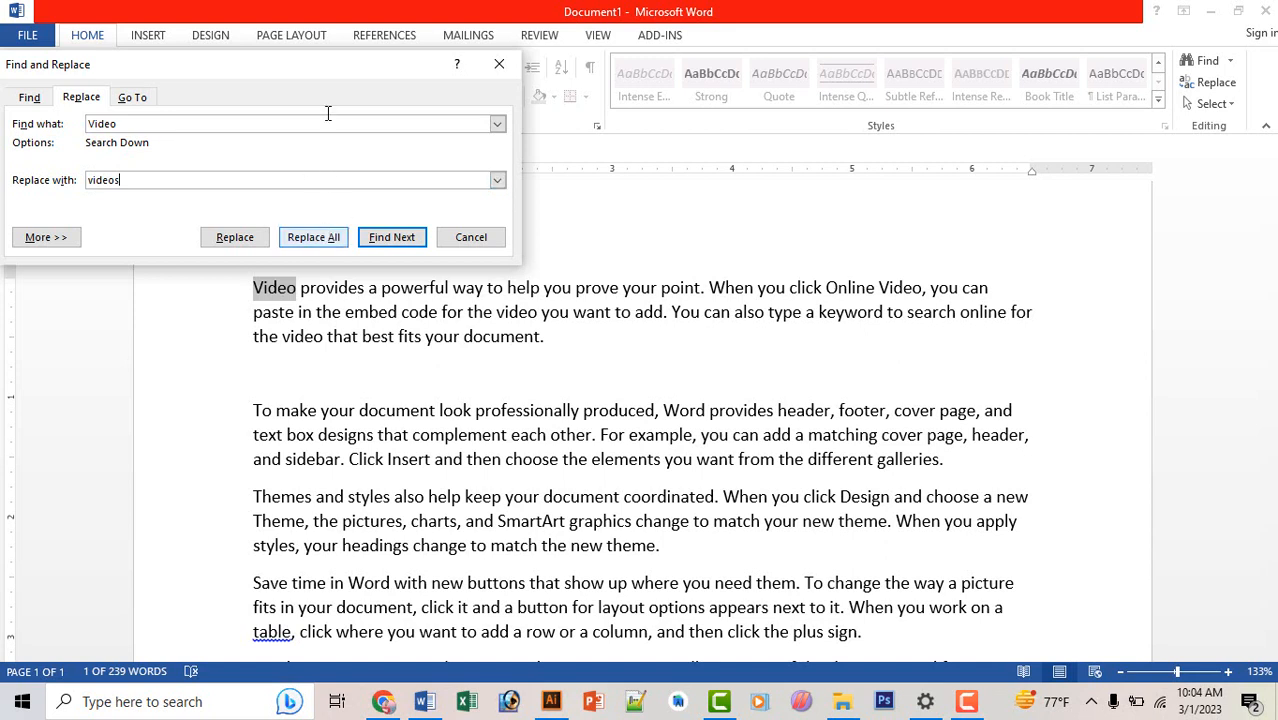
{"action": "left_click", "coordinate": [311, 241]}
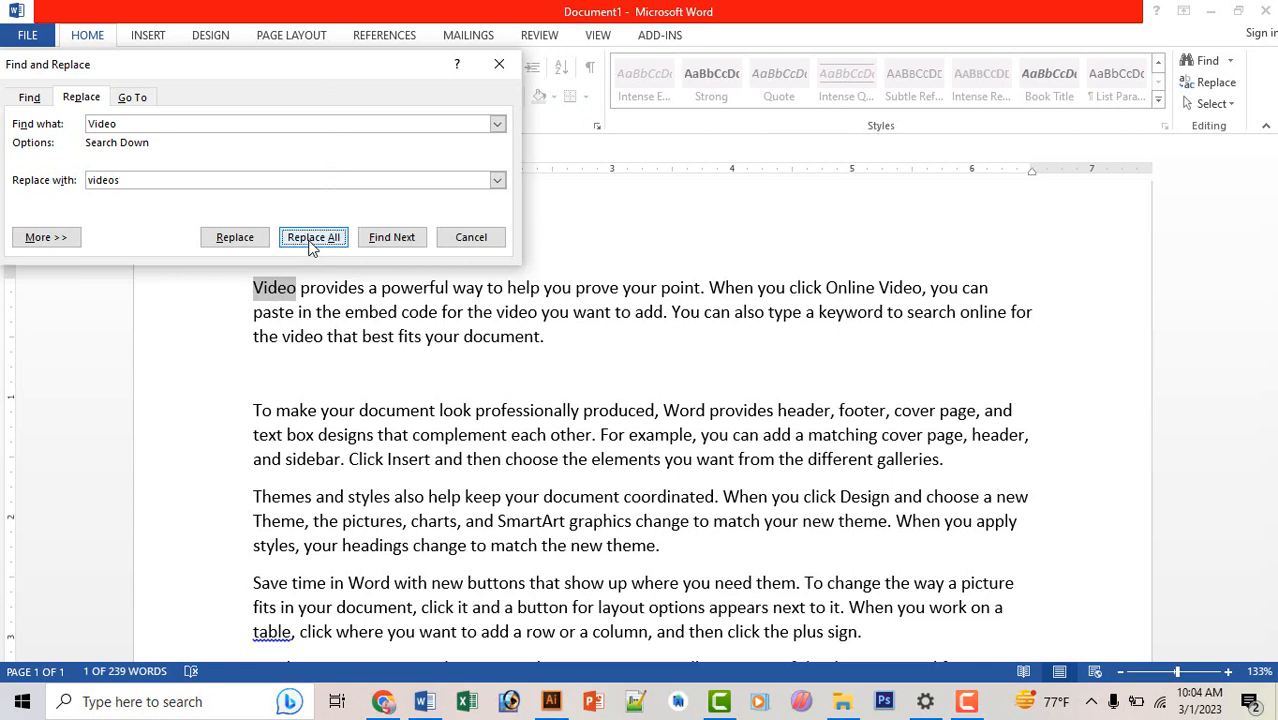
{"action": "left_click", "coordinate": [612, 408]}
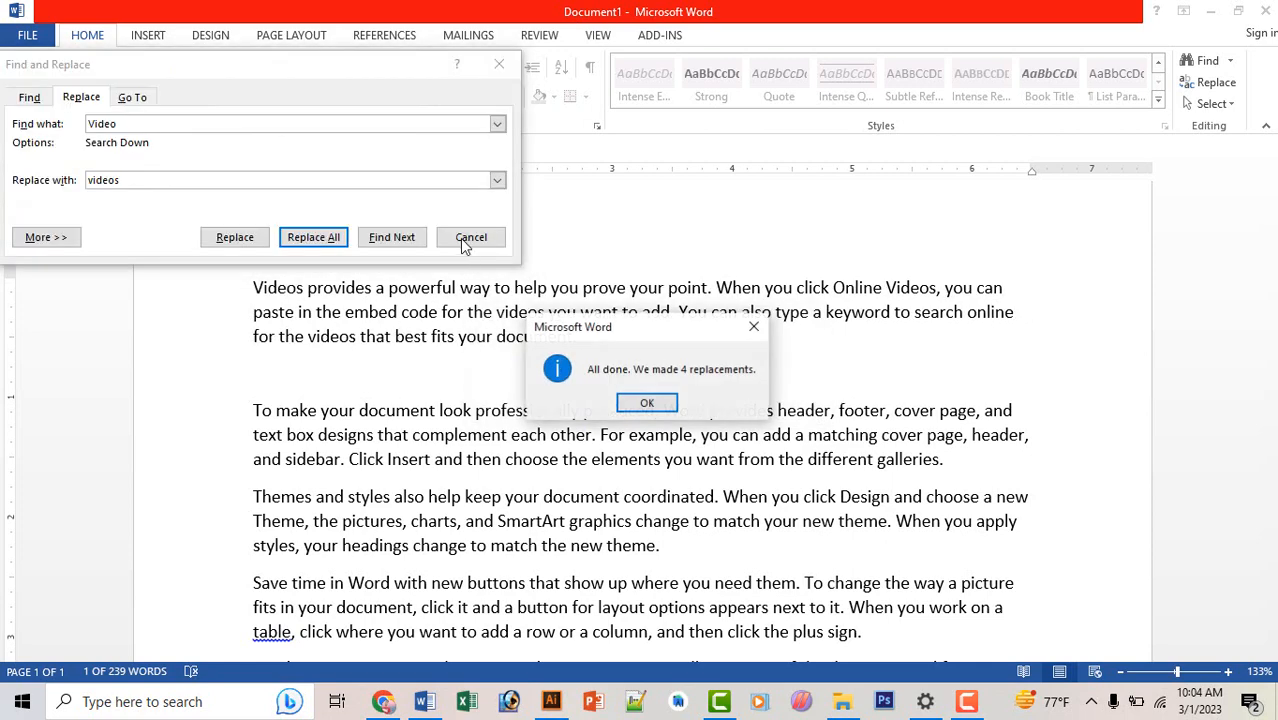
{"action": "left_click", "coordinate": [643, 404]}
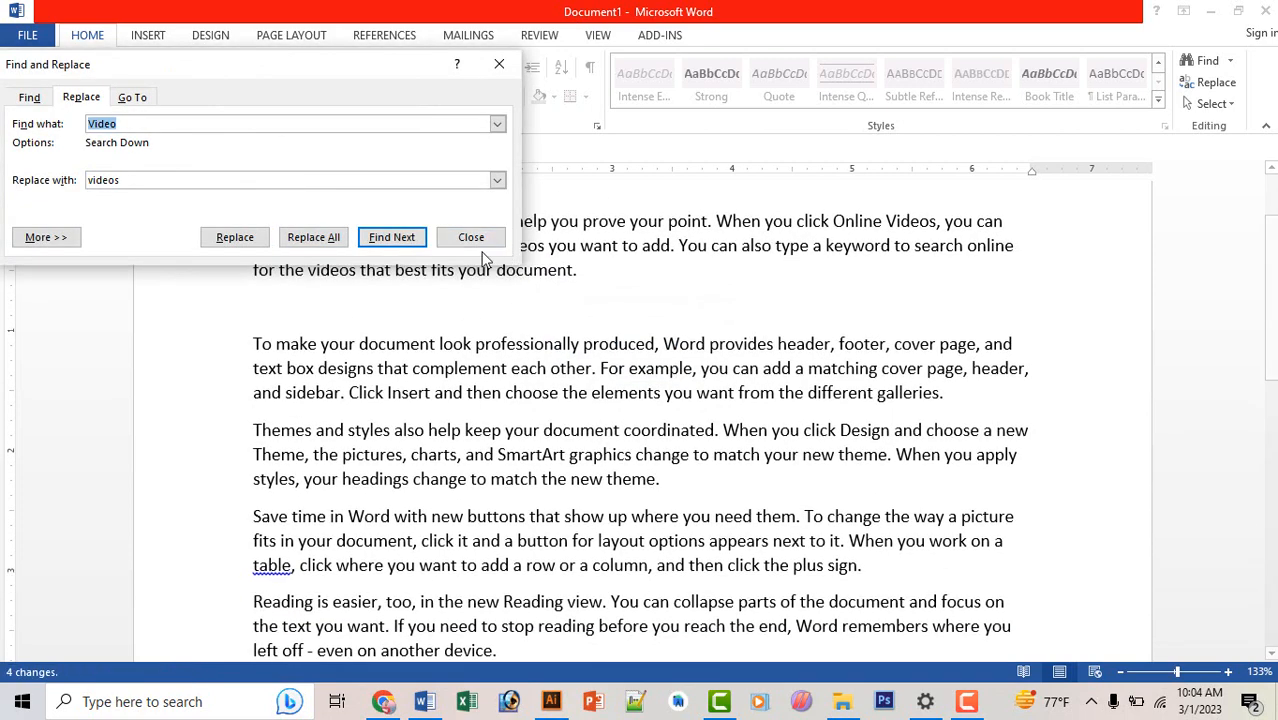
{"action": "left_click", "coordinate": [469, 237]}
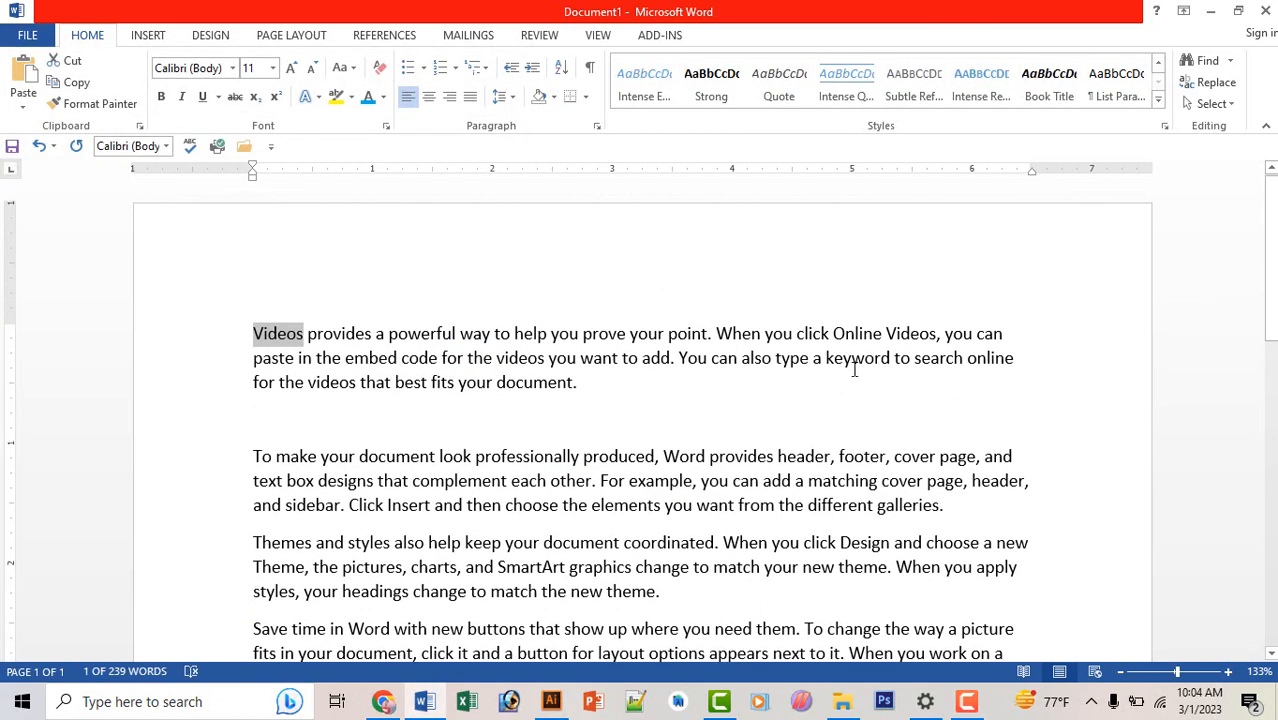
{"action": "left_click", "coordinate": [580, 378]}
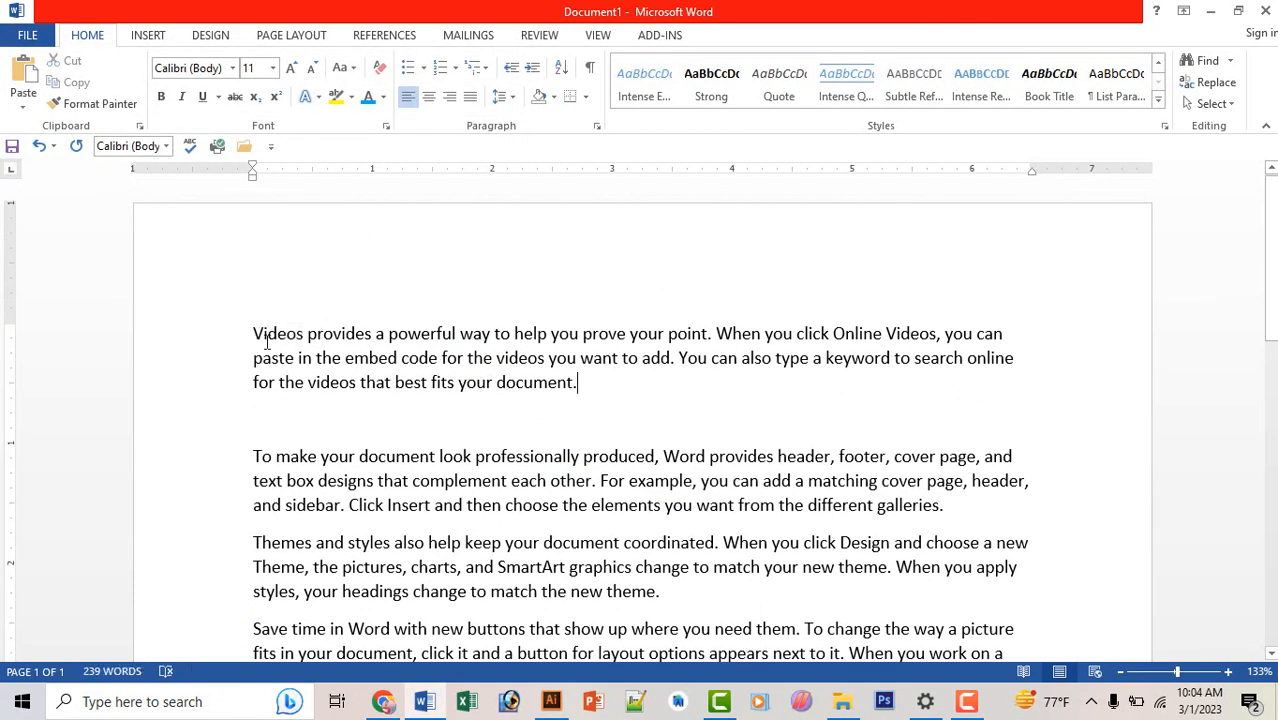
- Set up a replacement of "Videos" with "video" and apply it only to the first word of the first paragraph
{"action": "left_click_drag", "start_coordinate": [251, 335], "coordinate": [305, 337]}
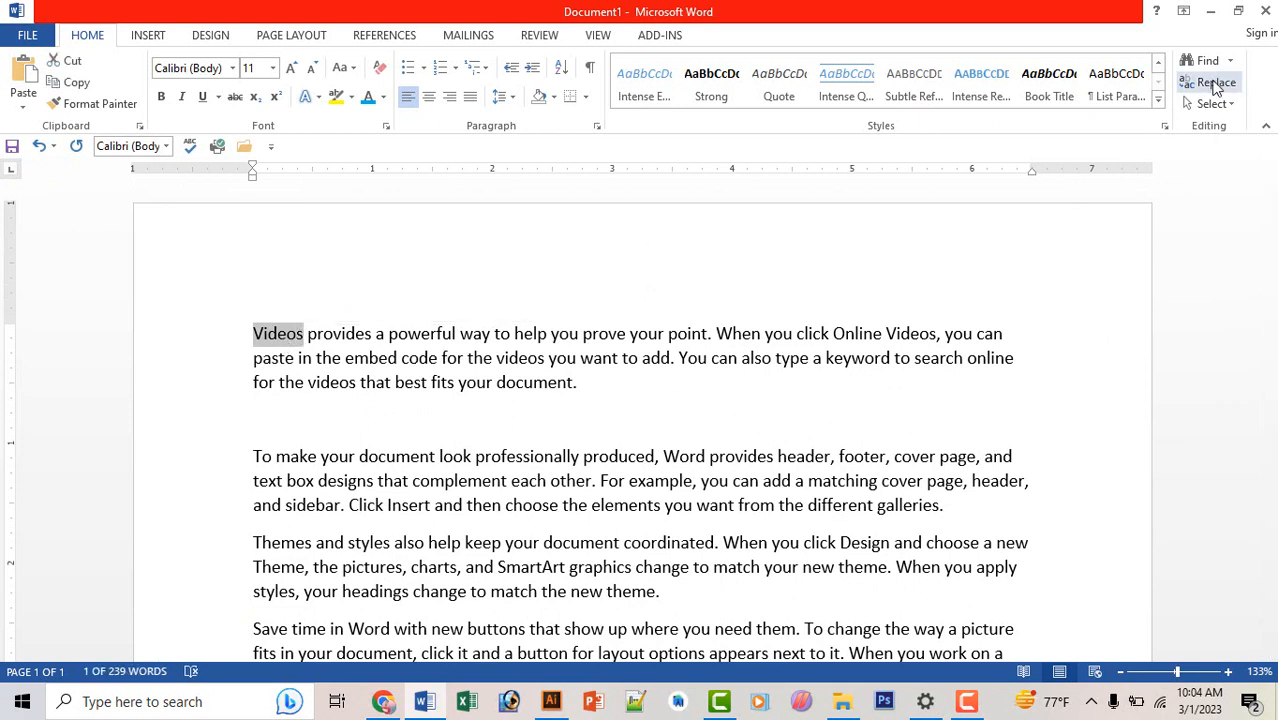
{"action": "left_click", "coordinate": [1203, 84]}
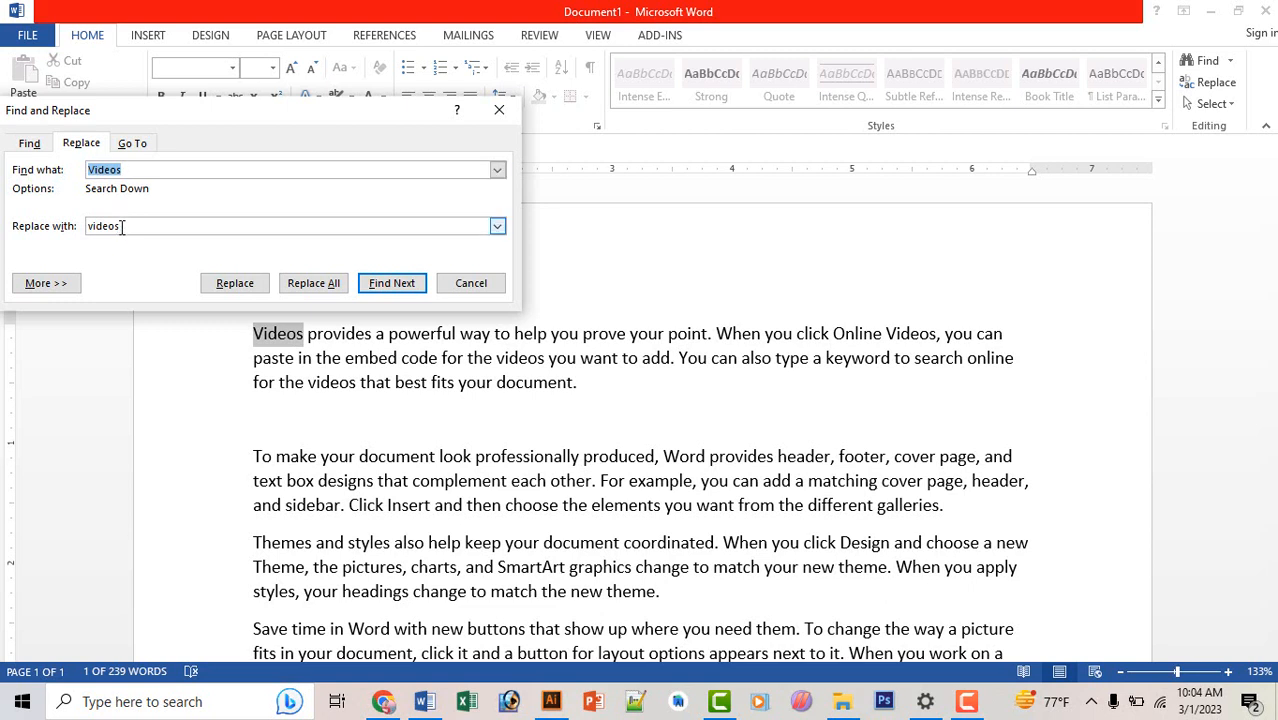
{"action": "left_click", "coordinate": [127, 229]}
{"action": "key", "text": "BackSpace"}
{"action": "left_click_drag", "start_coordinate": [310, 114], "coordinate": [447, 75]}
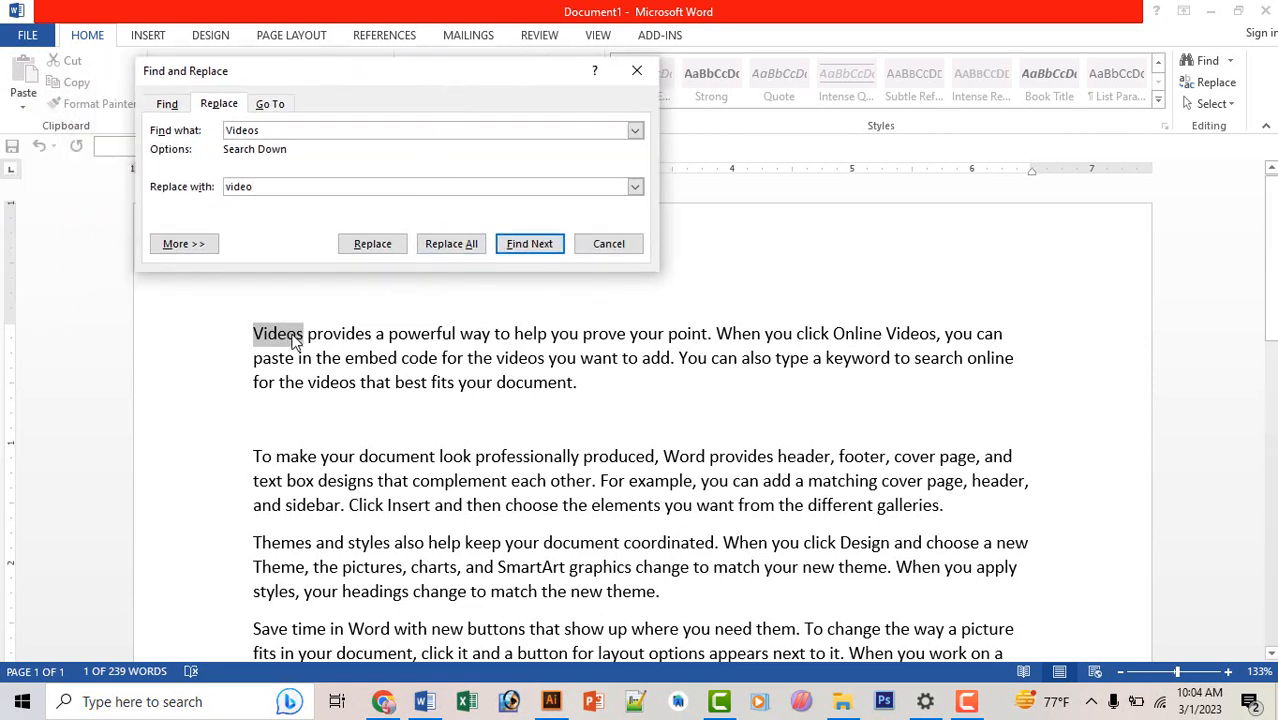
{"action": "left_click", "coordinate": [297, 340]}
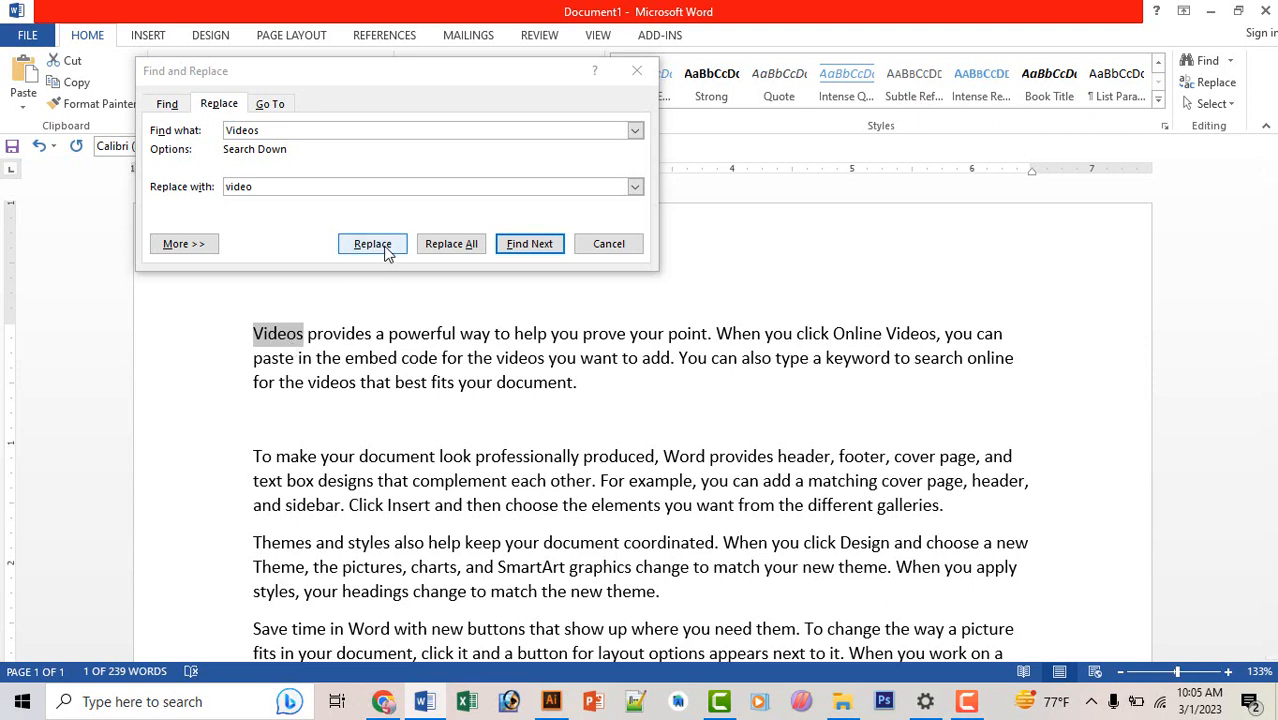
{"action": "left_click", "coordinate": [386, 250]}
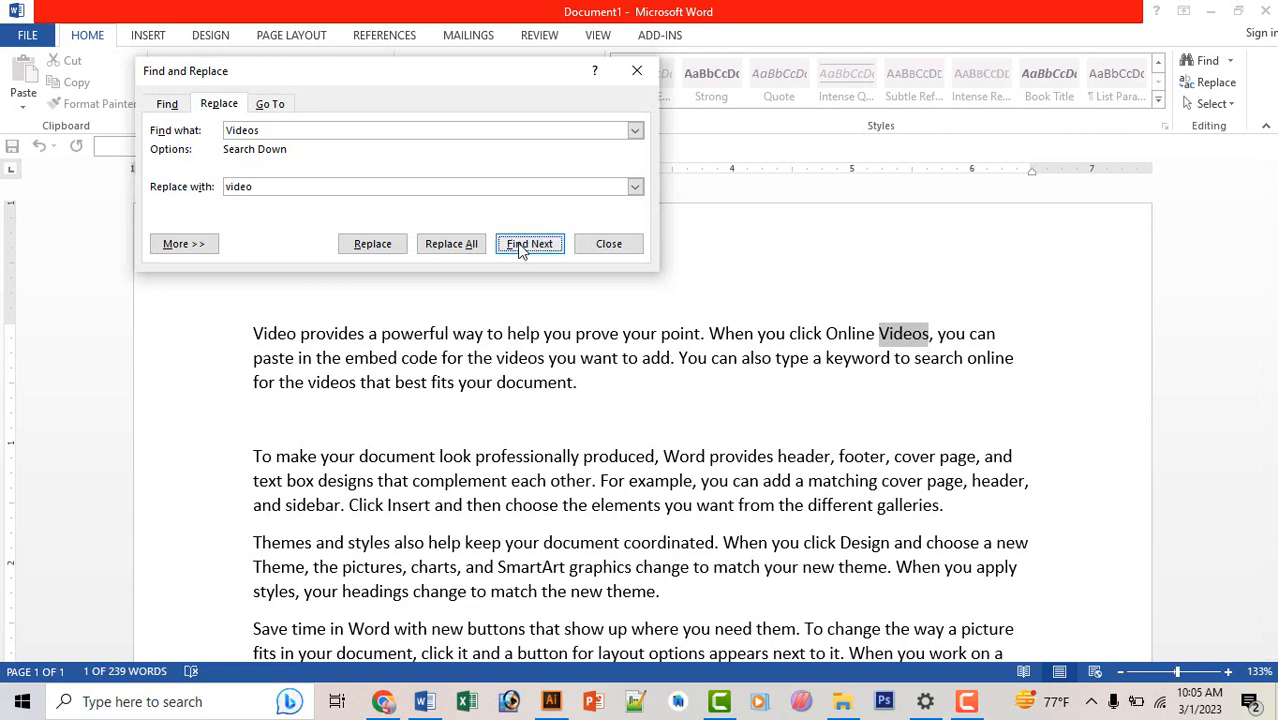
- Skip the match in "Online Videos", replace the following "videos" with "video", and close the Find and Replace dialog
{"action": "left_click", "coordinate": [529, 244]}
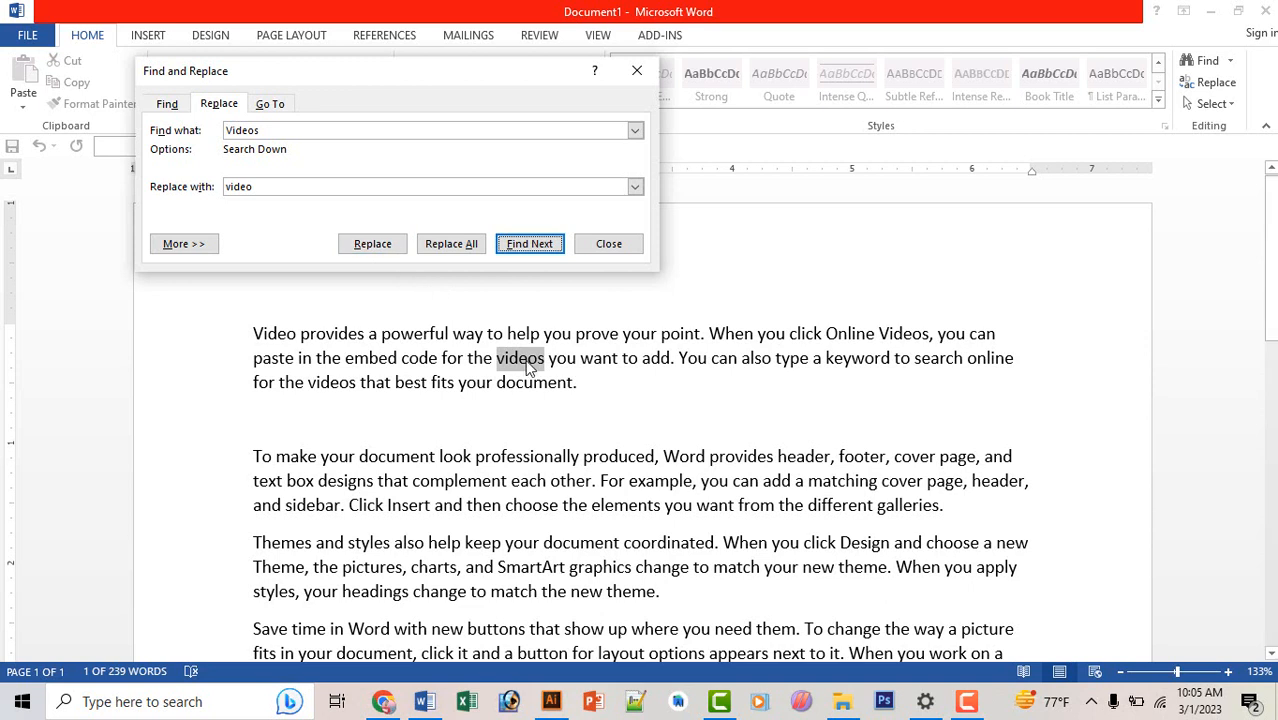
{"action": "left_click", "coordinate": [379, 251]}
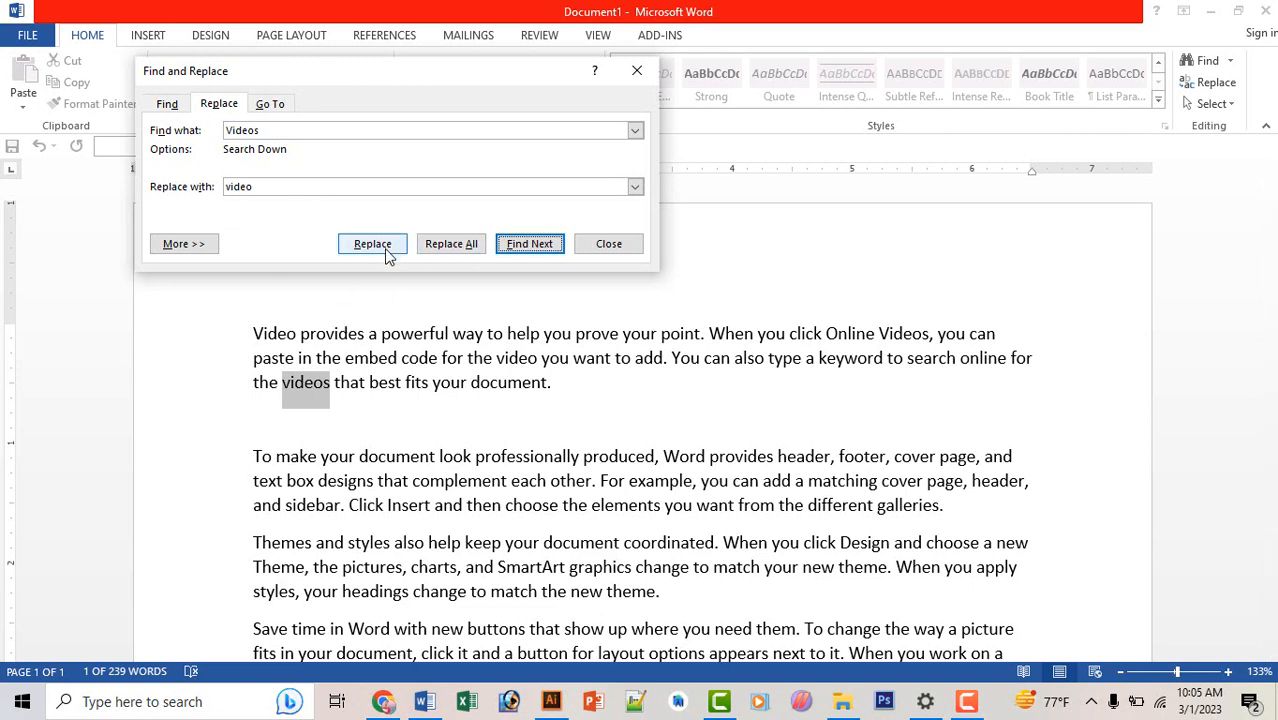
{"action": "left_click", "coordinate": [609, 244]}
{"action": "left_click", "coordinate": [583, 382]}
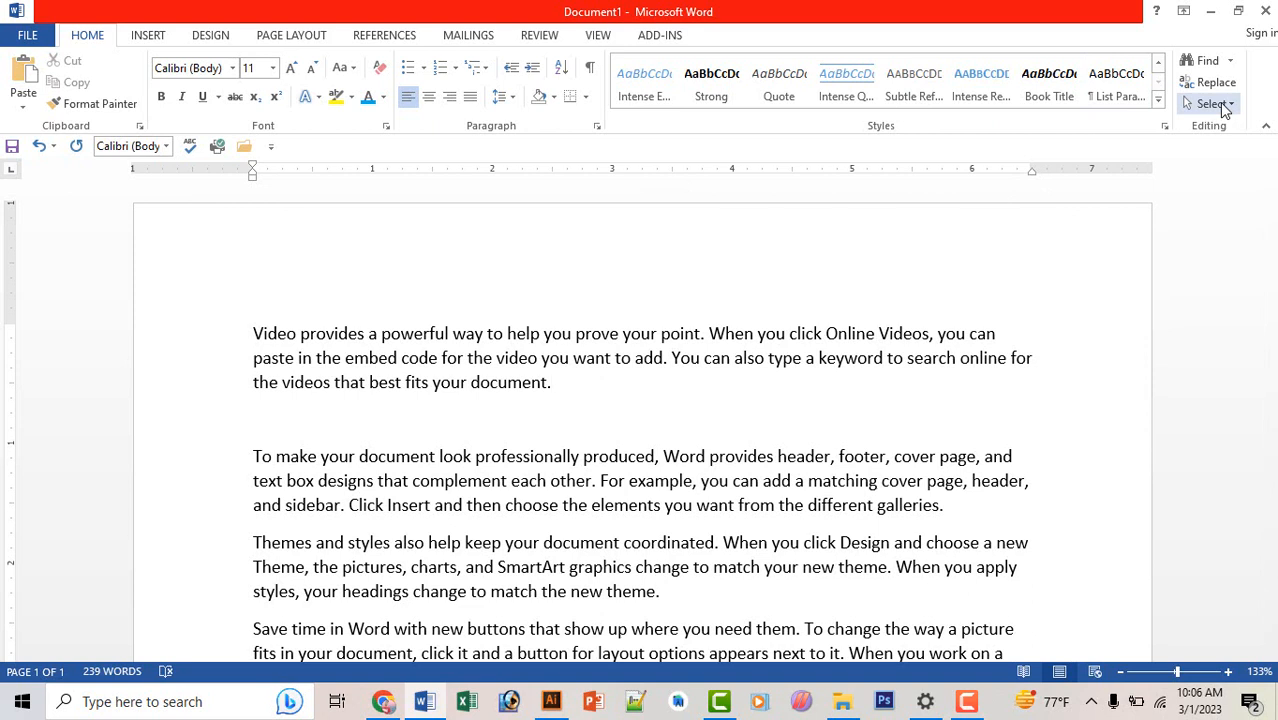
- Look through the Select options, then select the first paragraph with the empty line below it and clear the selection
{"action": "left_click", "coordinate": [1225, 105]}
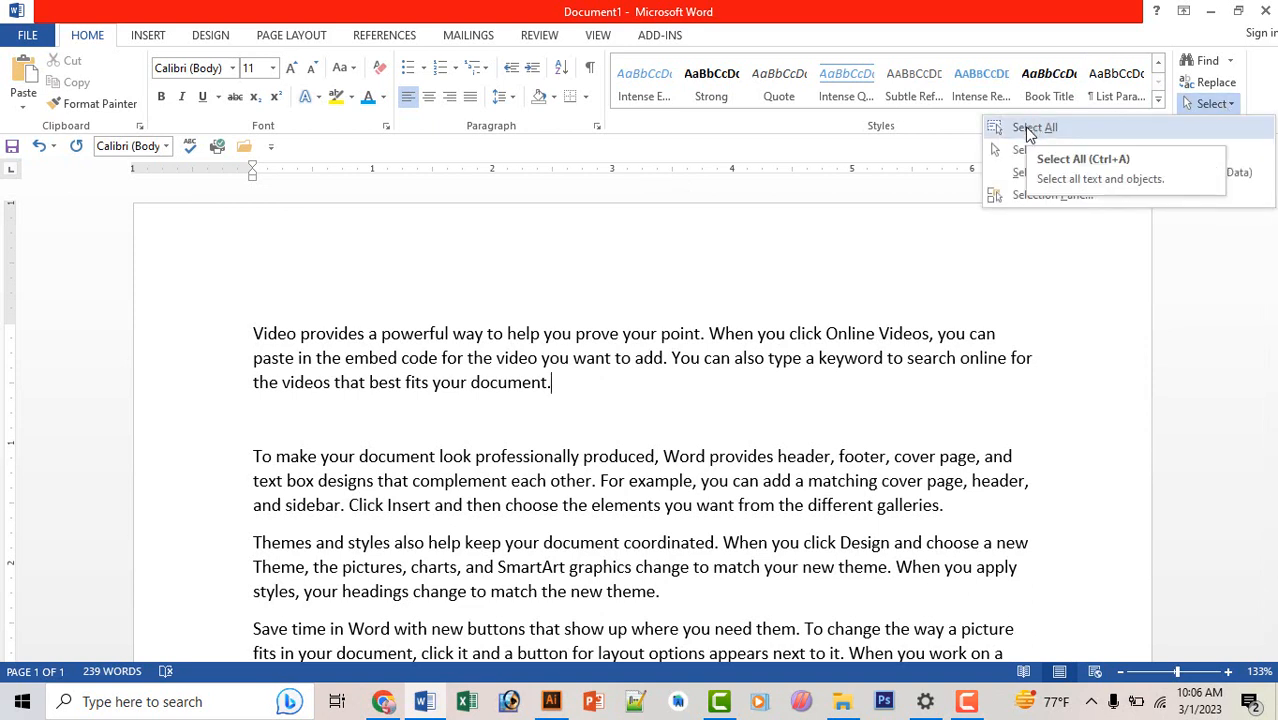
{"action": "left_click", "coordinate": [1030, 128]}
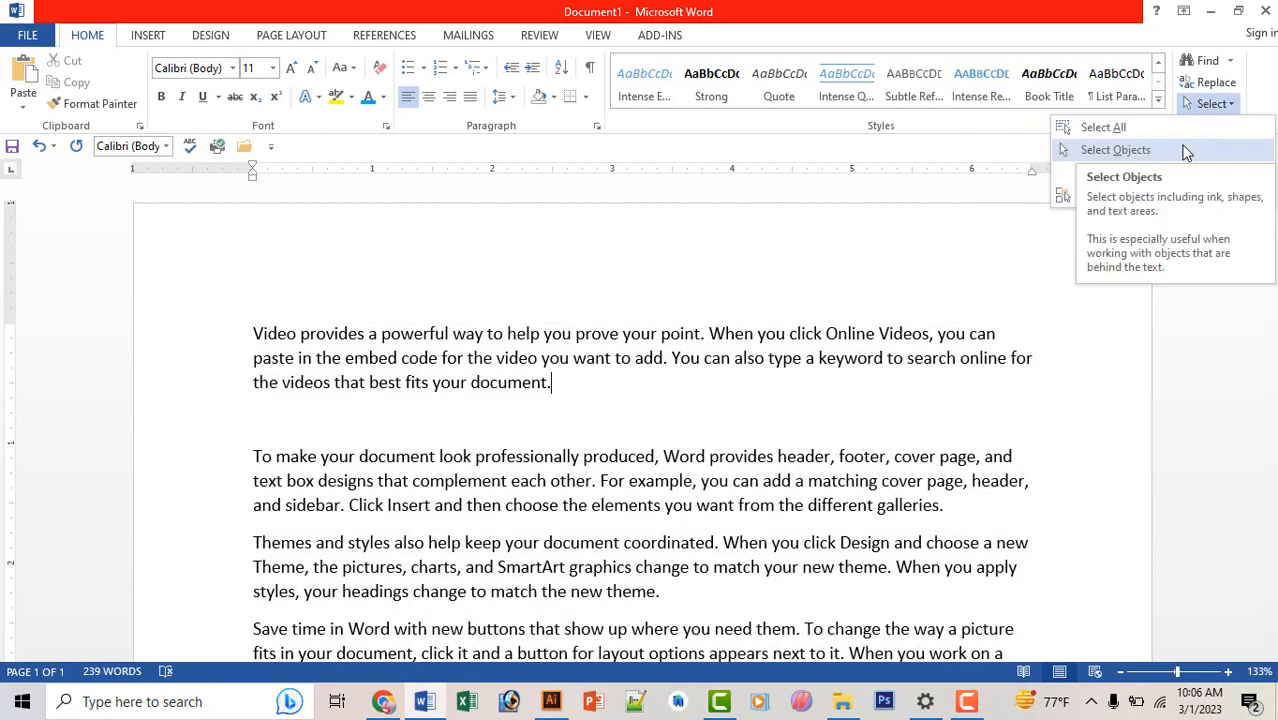
{"action": "left_click", "coordinate": [247, 333]}
{"action": "left_click_drag", "start_coordinate": [247, 333], "coordinate": [348, 422]}
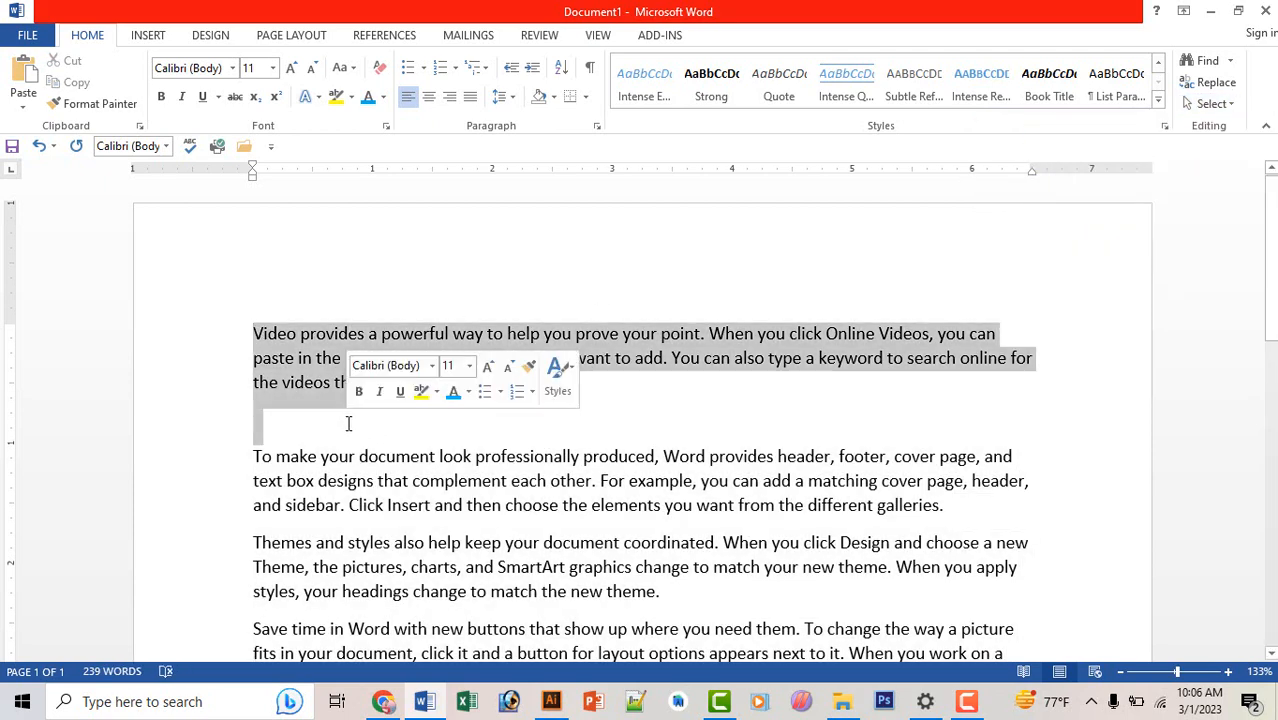
{"action": "left_click", "coordinate": [612, 404]}
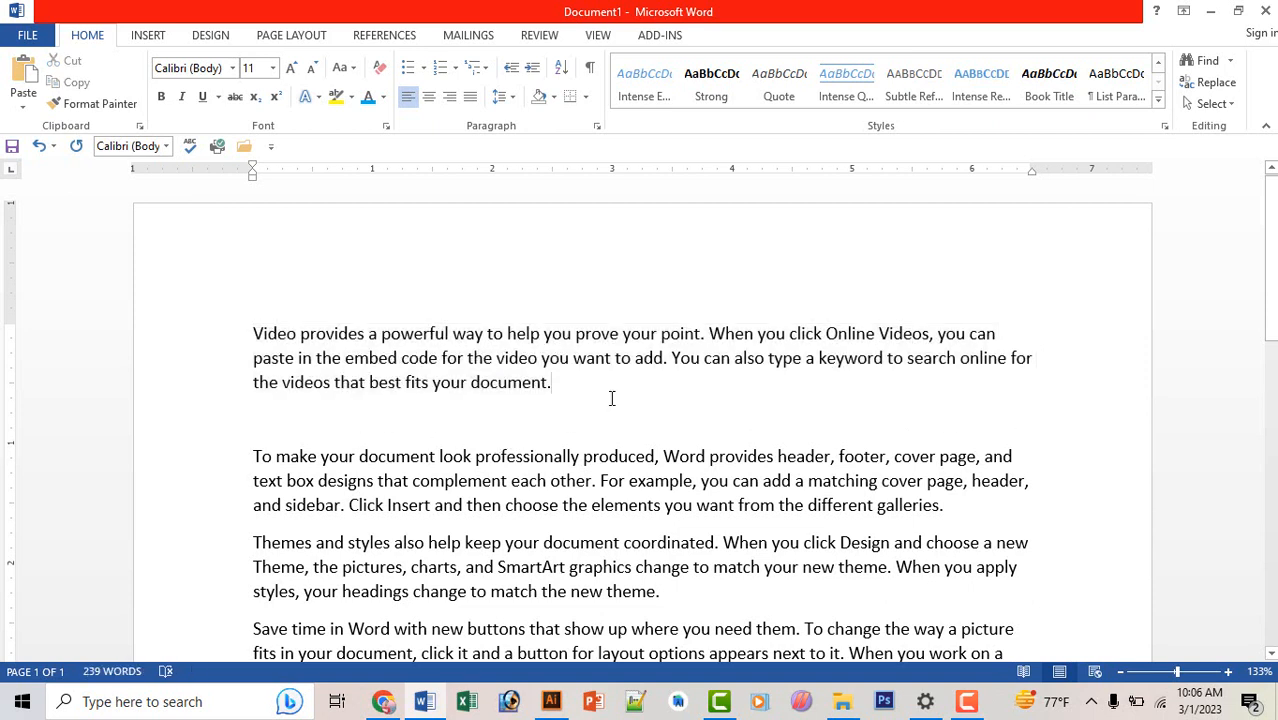
- Select the whole document, open and close the Selection pane, and clear the text selection
{"action": "key", "text": "ctrl+a"}
{"action": "left_click", "coordinate": [1215, 104]}
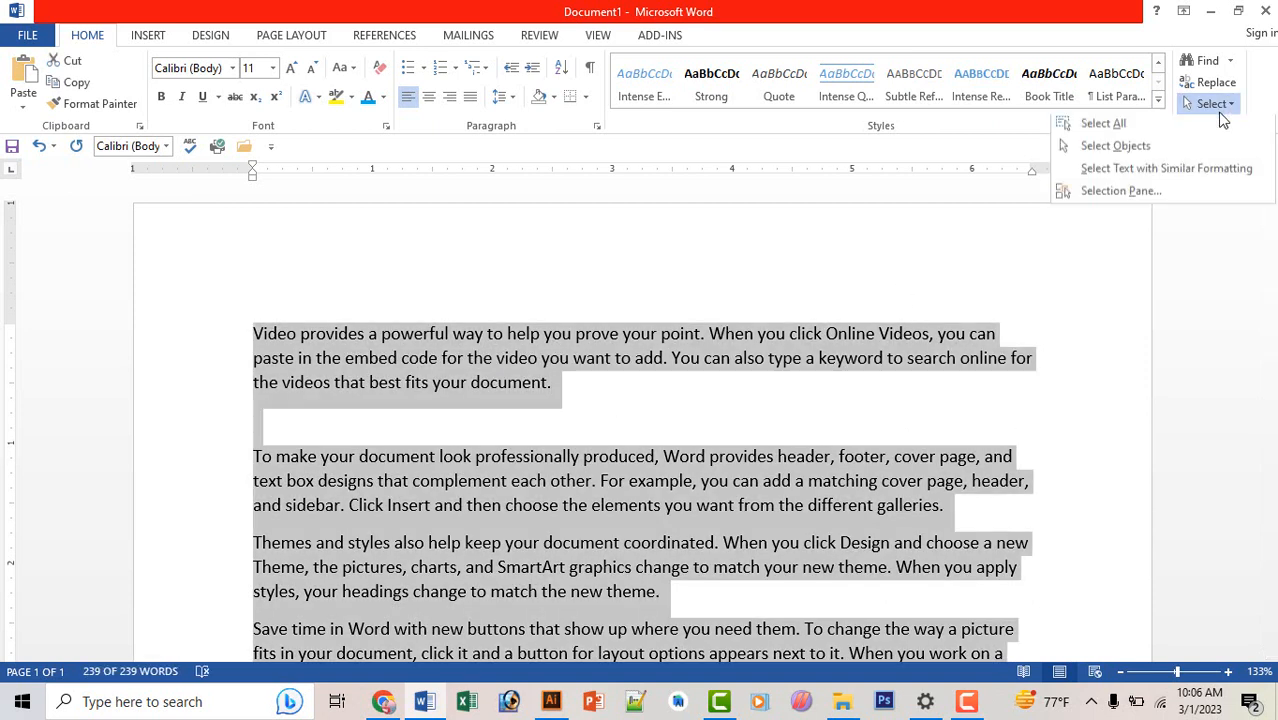
{"action": "left_click", "coordinate": [1115, 195]}
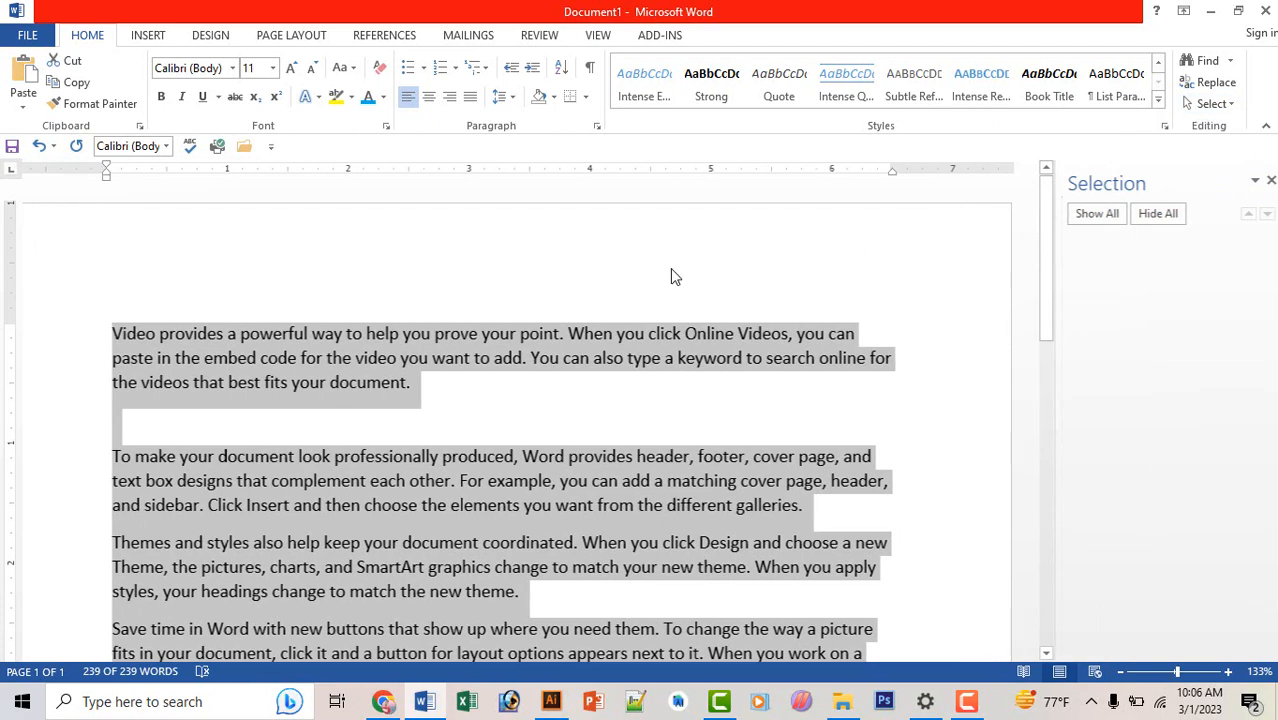
{"action": "left_click", "coordinate": [1263, 181]}
{"action": "double_click", "coordinate": [767, 333]}
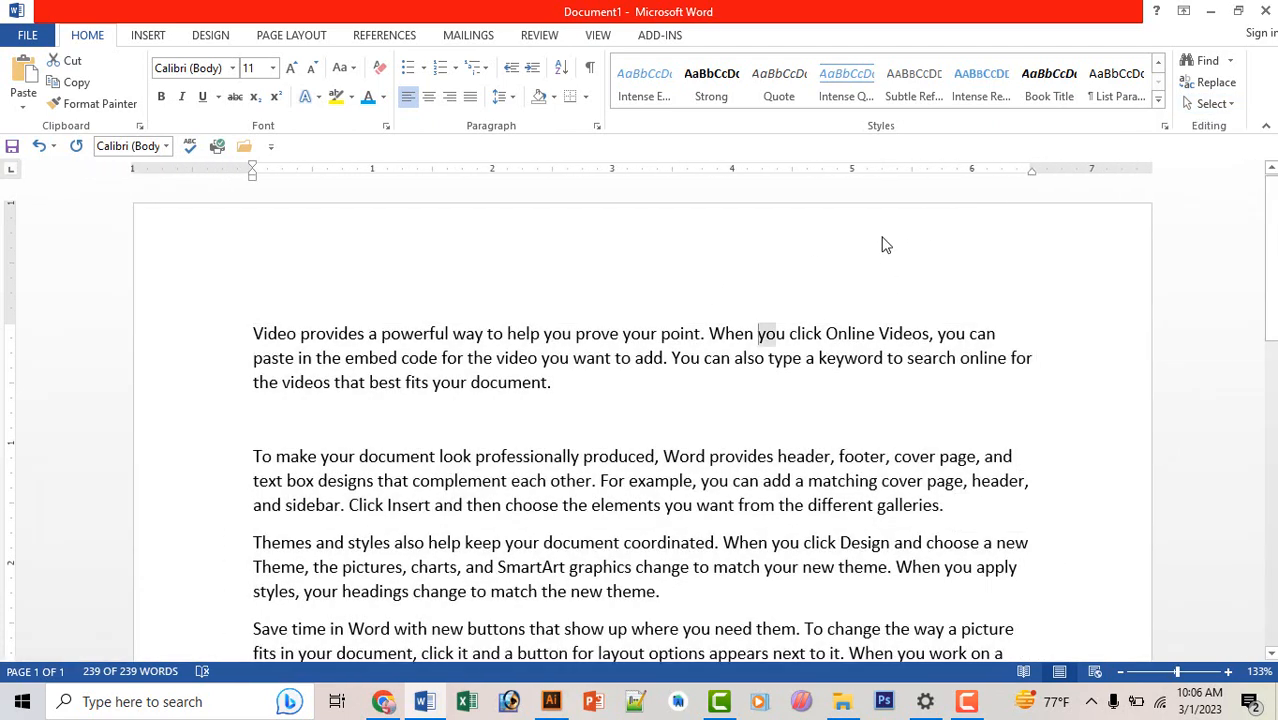
{"action": "left_click", "coordinate": [1067, 243]}
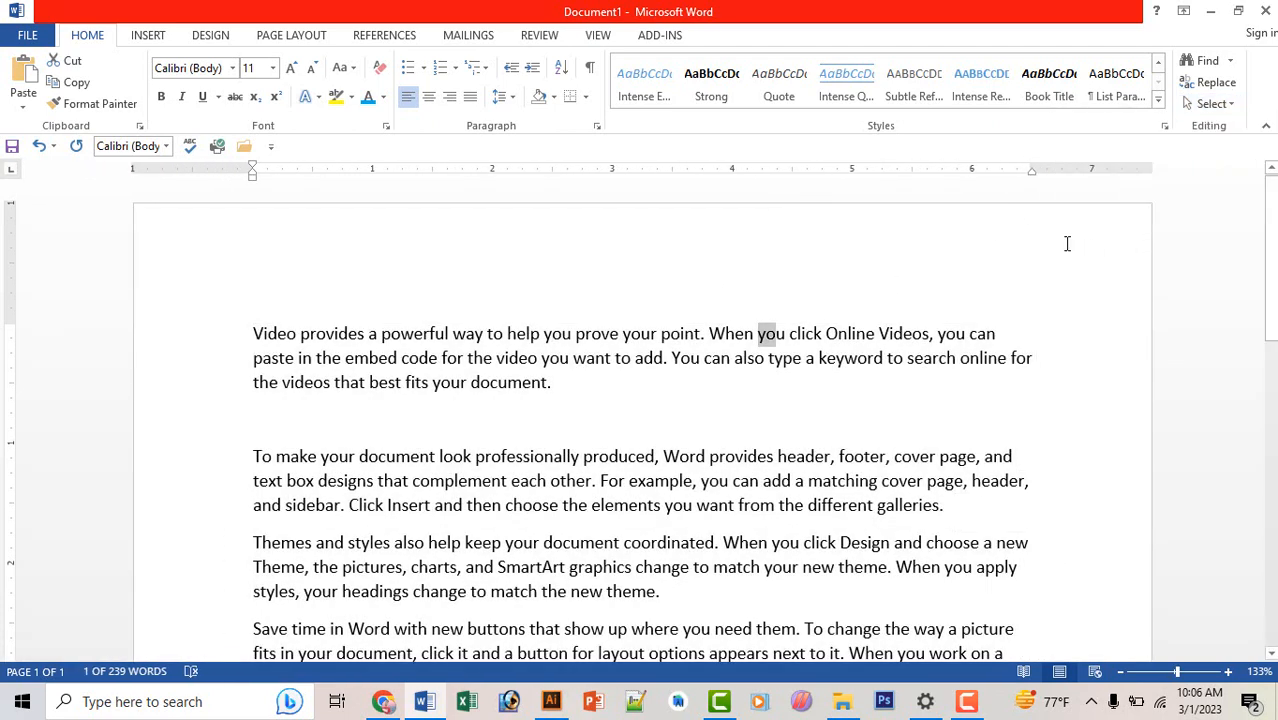
{"action": "left_click", "coordinate": [750, 333]}
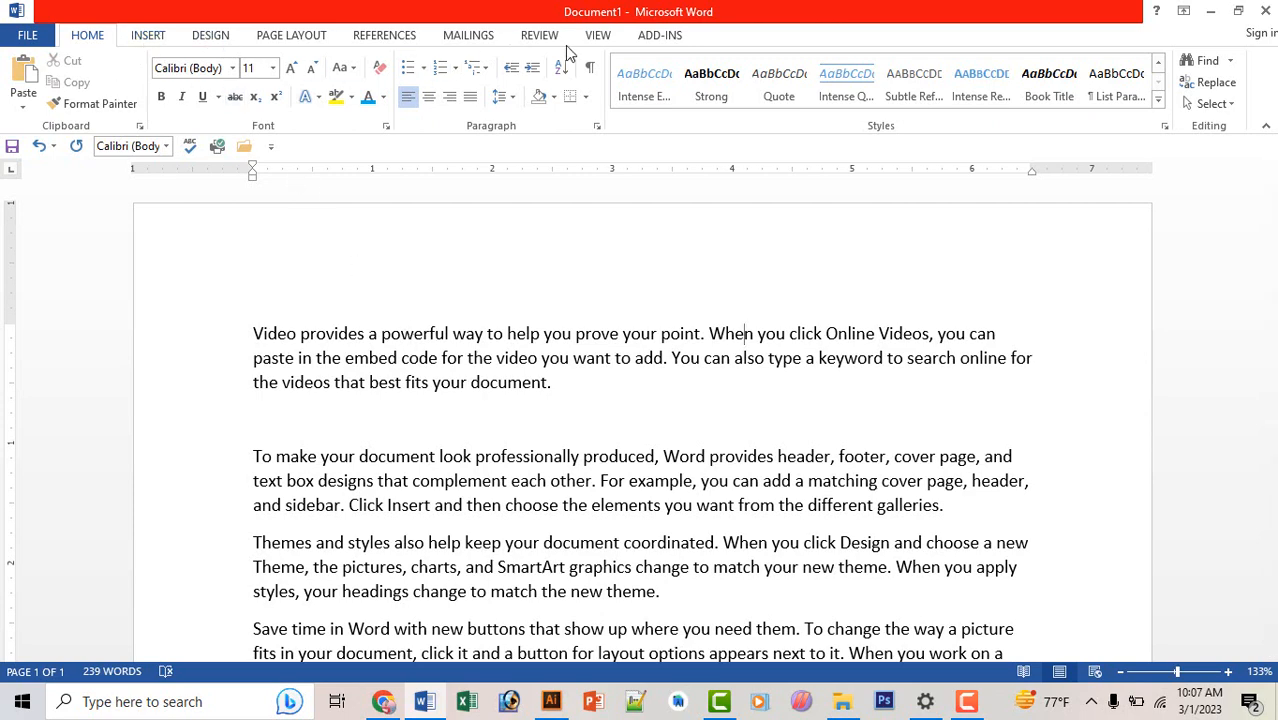
{"action": "scroll", "coordinate": [529, 572], "scroll_direction": "down", "scroll_amount": 4}
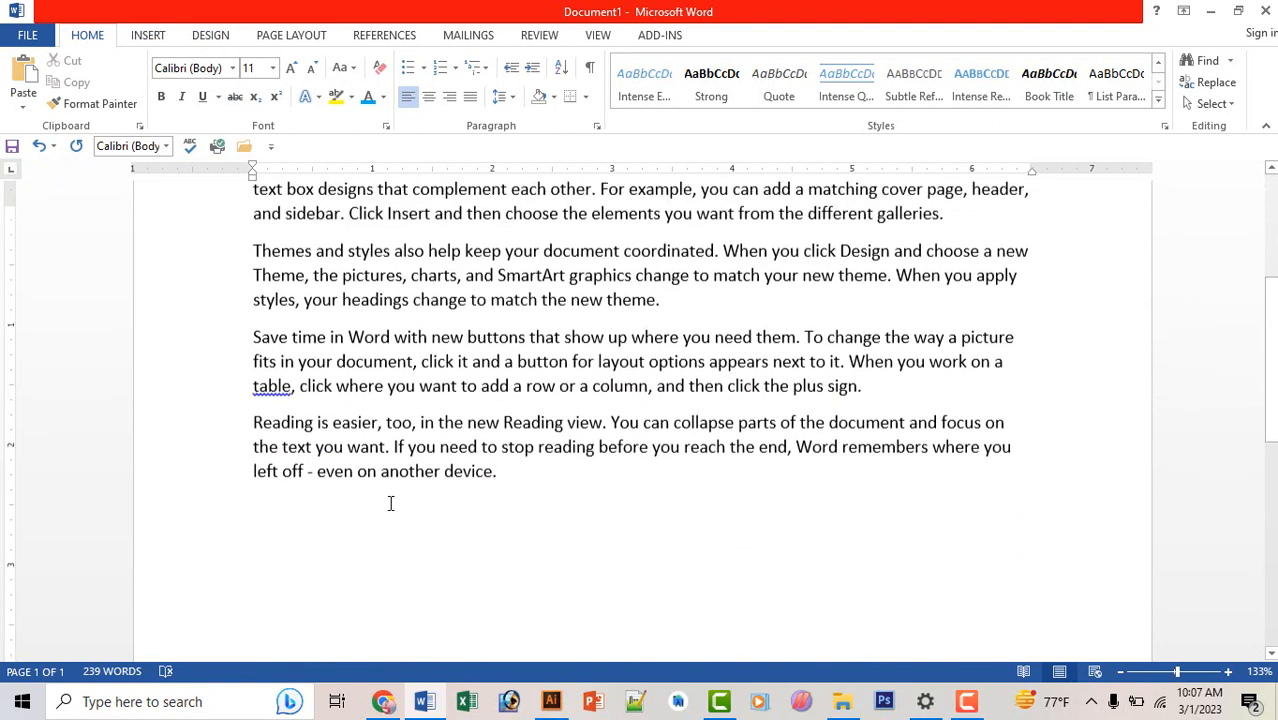
{"action": "scroll", "coordinate": [391, 503], "scroll_direction": "up", "scroll_amount": 4}
{"action": "left_click", "coordinate": [966, 701]}
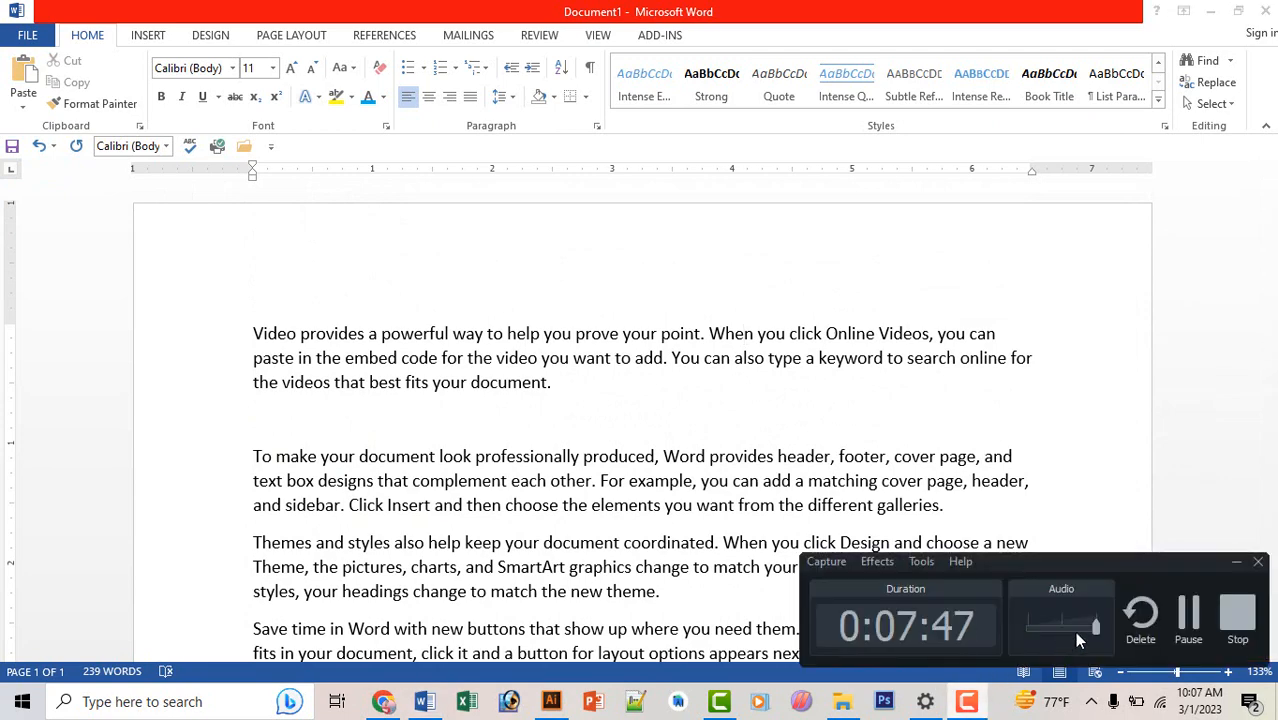